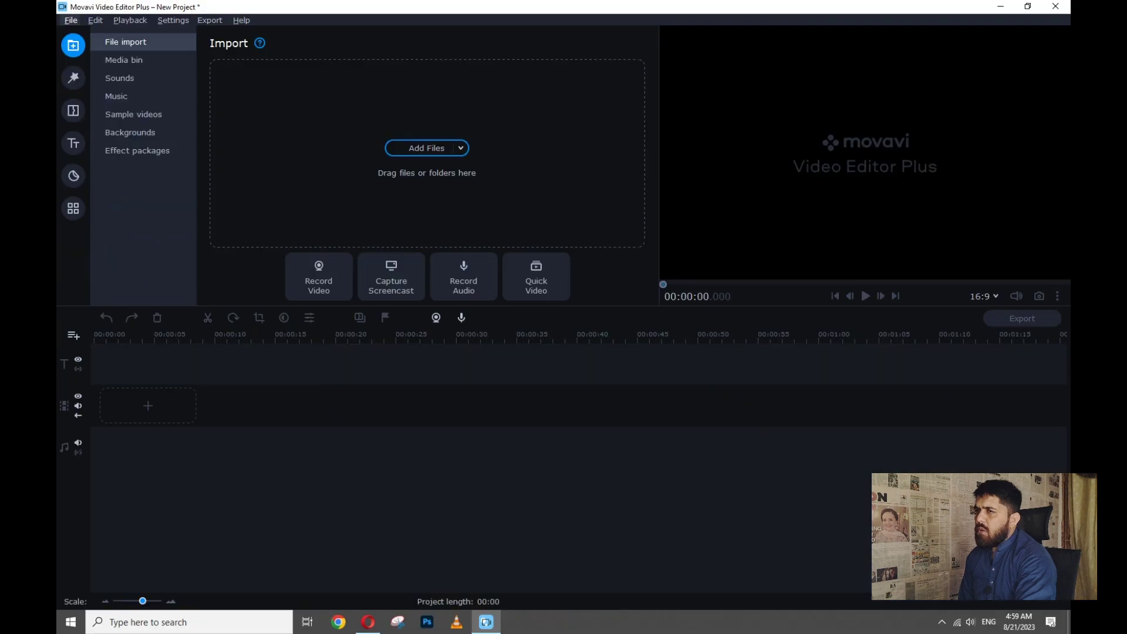
- Examine the file commands for adding media and for creating, opening and saving projects
key("alt+f")
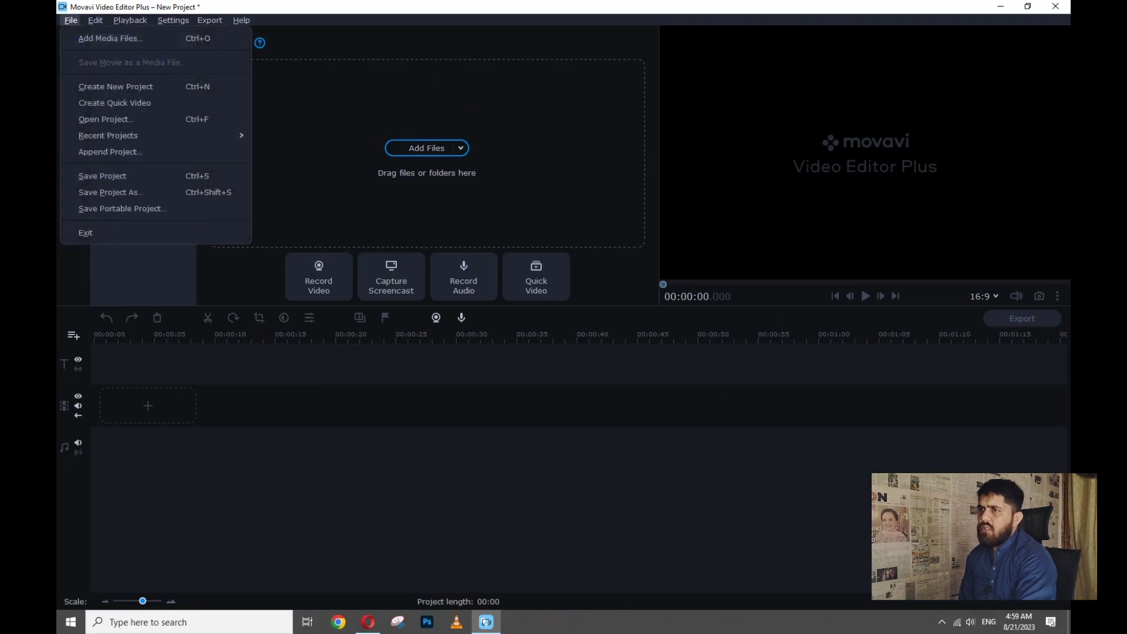
key("Down")
key("Down")
key("Down")
key("Down")
key("Down")
key("Down")
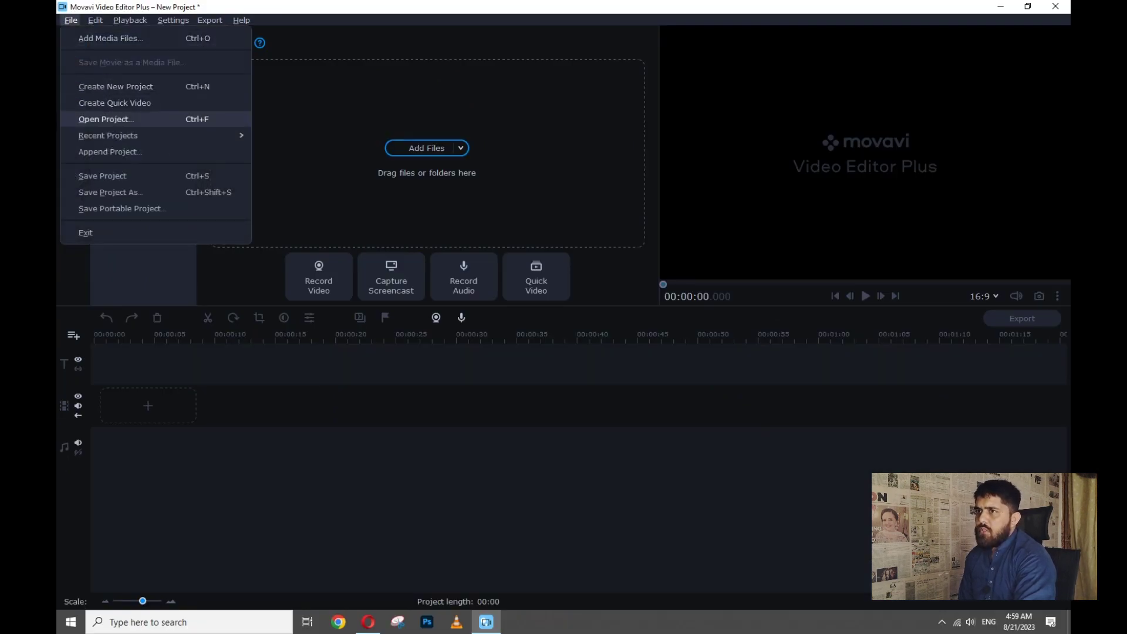
key("Down")
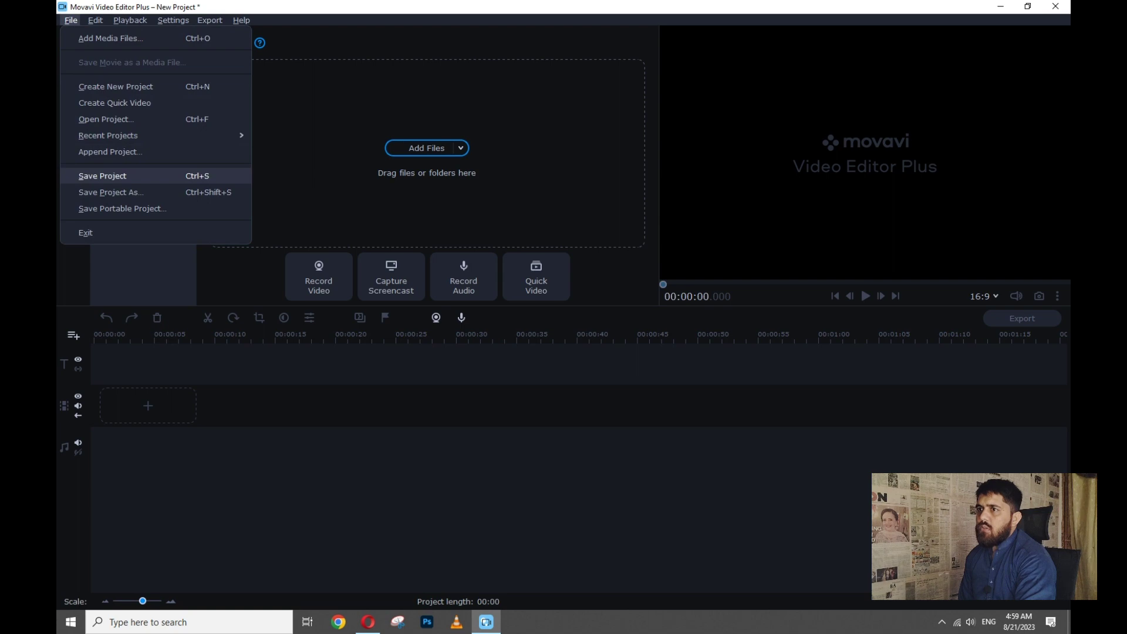
key("Up")
key("Up")
key("Down")
key("Down")
key("Up")
key("Up")
key("Up")
key("Up")
key("Up")
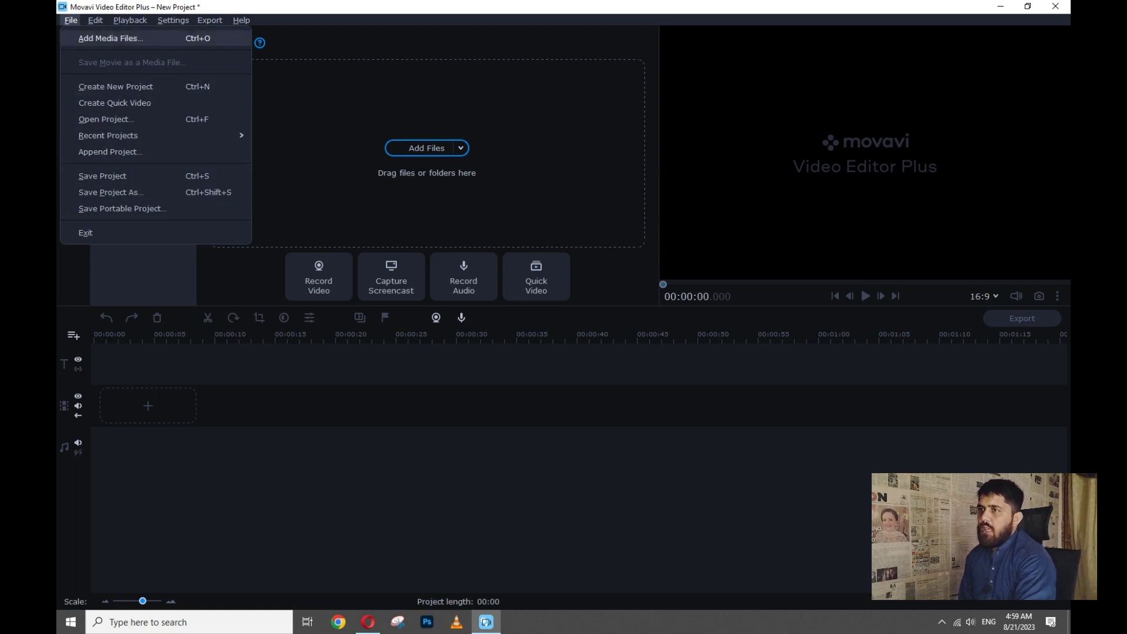
key("Escape")
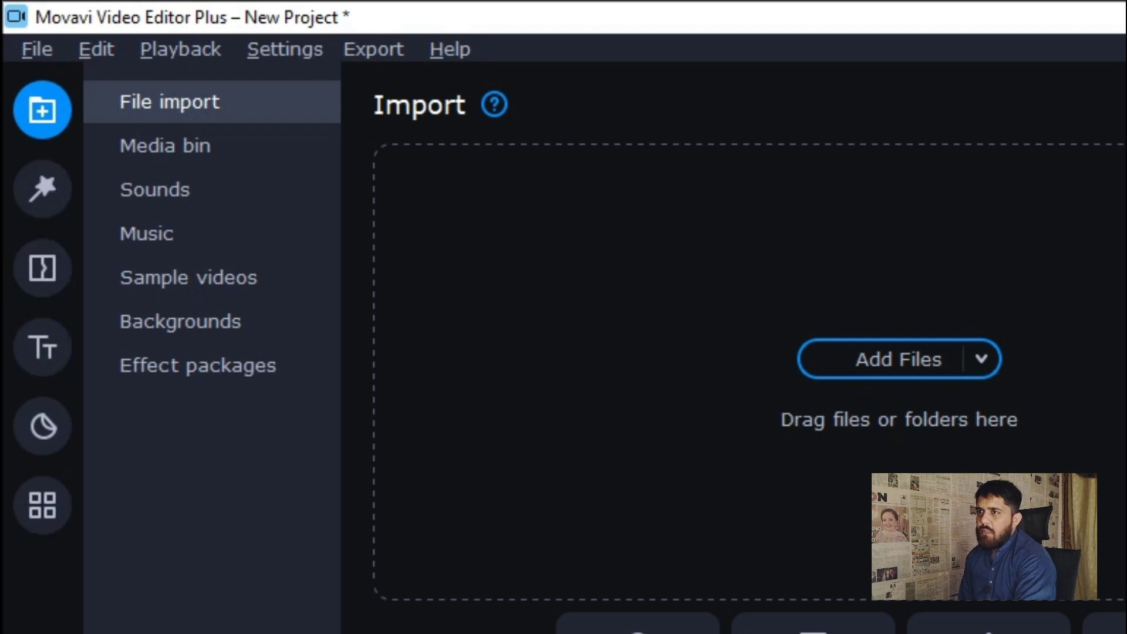
- Look through the filters, transitions, titles, stickers and all-tools libraries, returning to the file import view
left_click(42, 189)
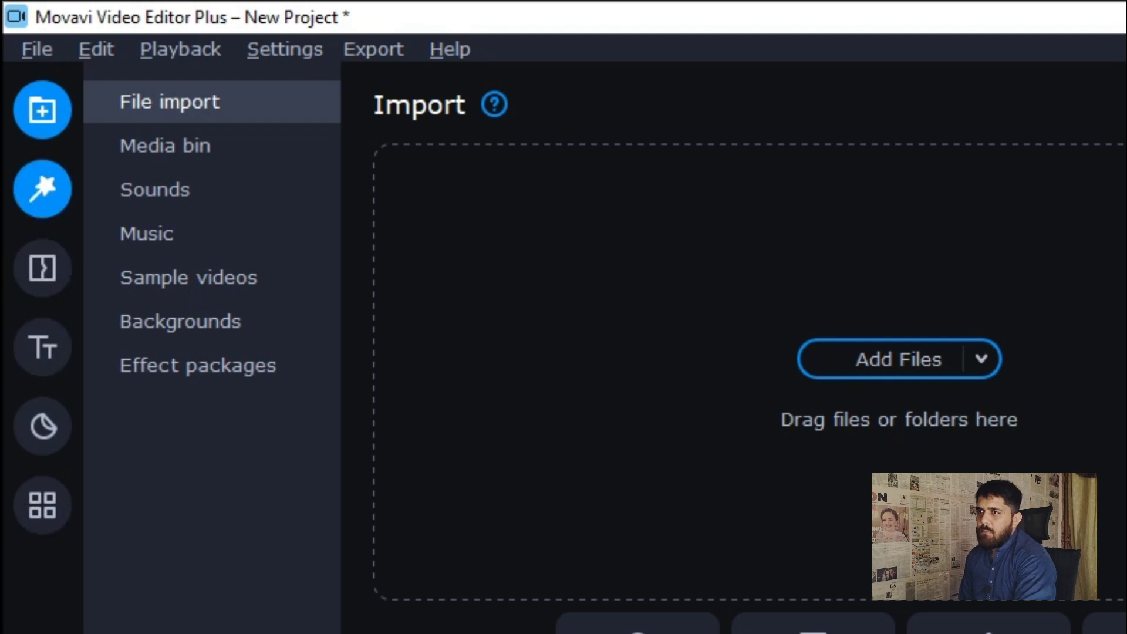
left_click(42, 268)
left_click(42, 347)
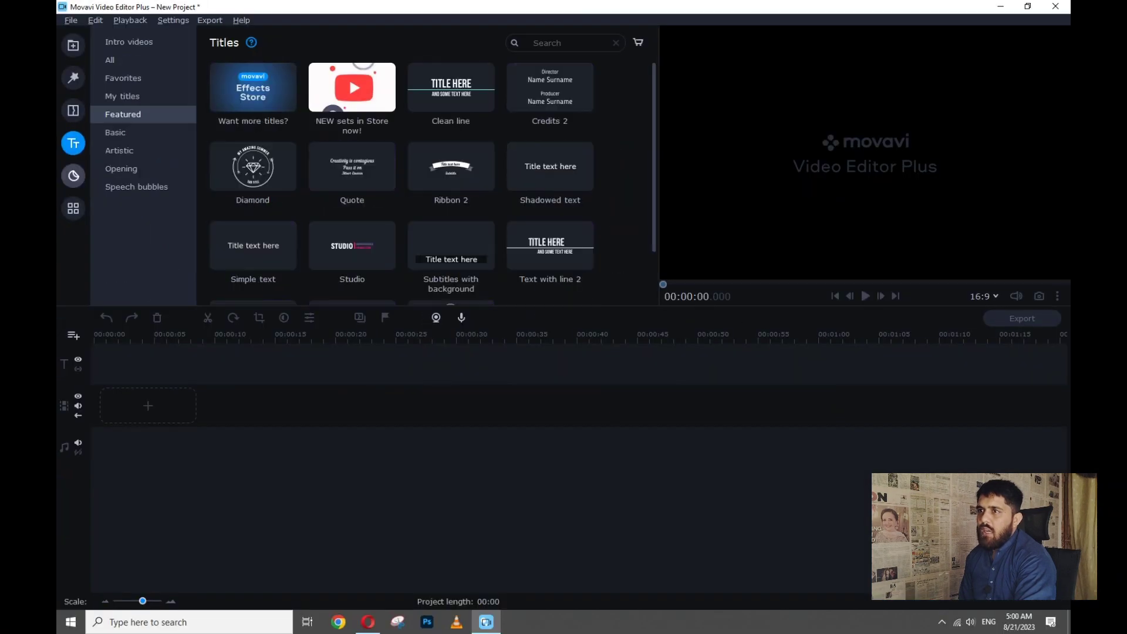
left_click(74, 176)
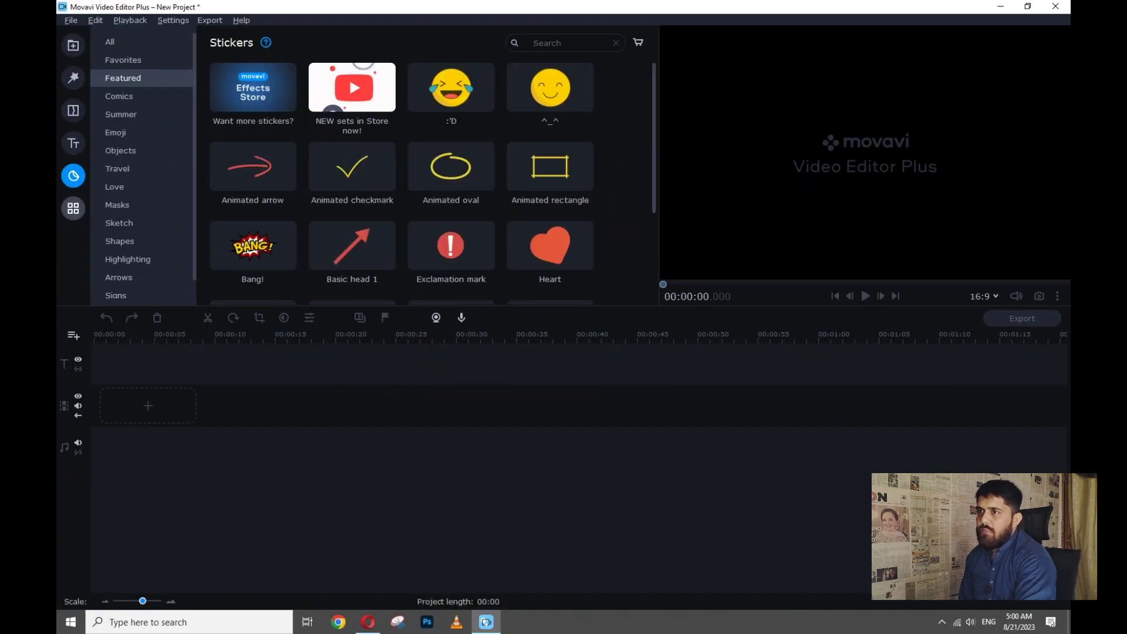
left_click(74, 208)
left_click(73, 45)
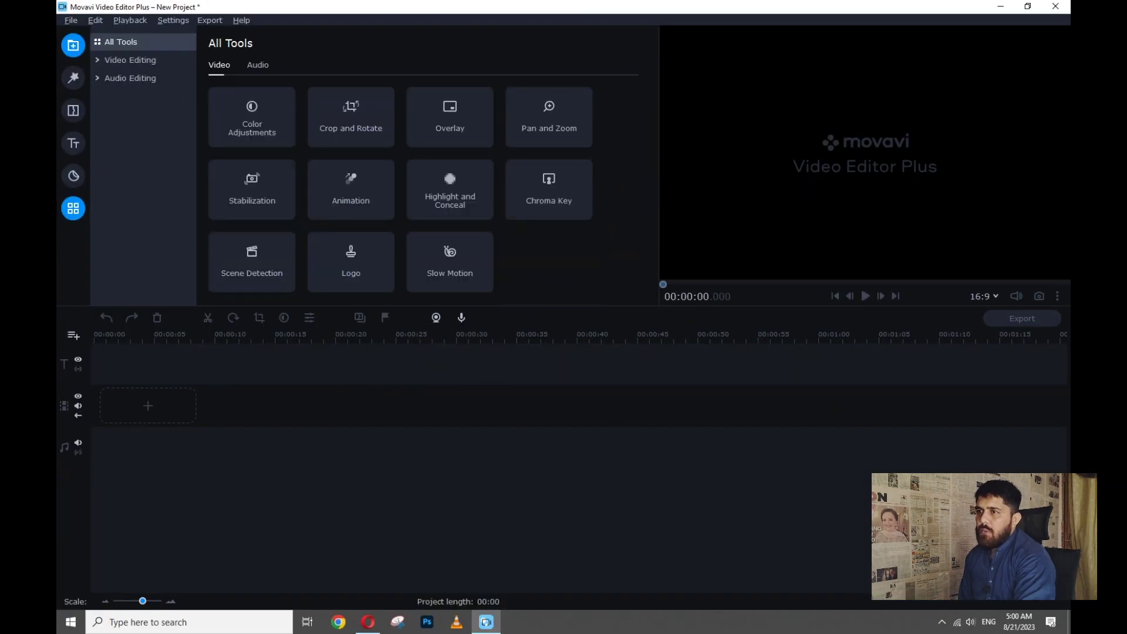
left_click(72, 77)
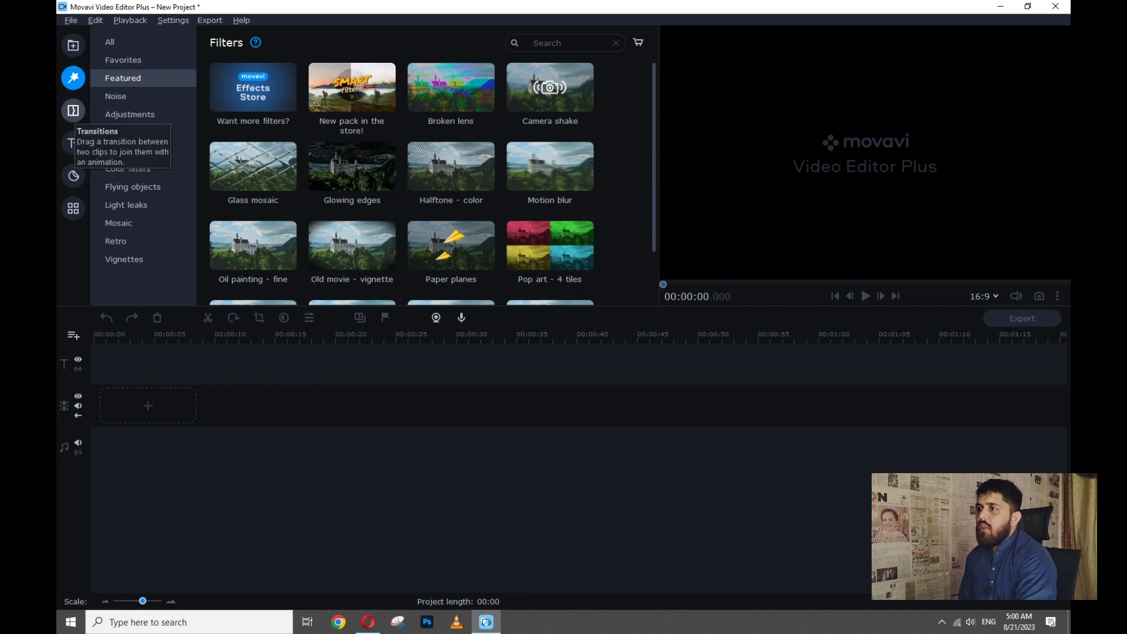
left_click(72, 111)
left_click(73, 143)
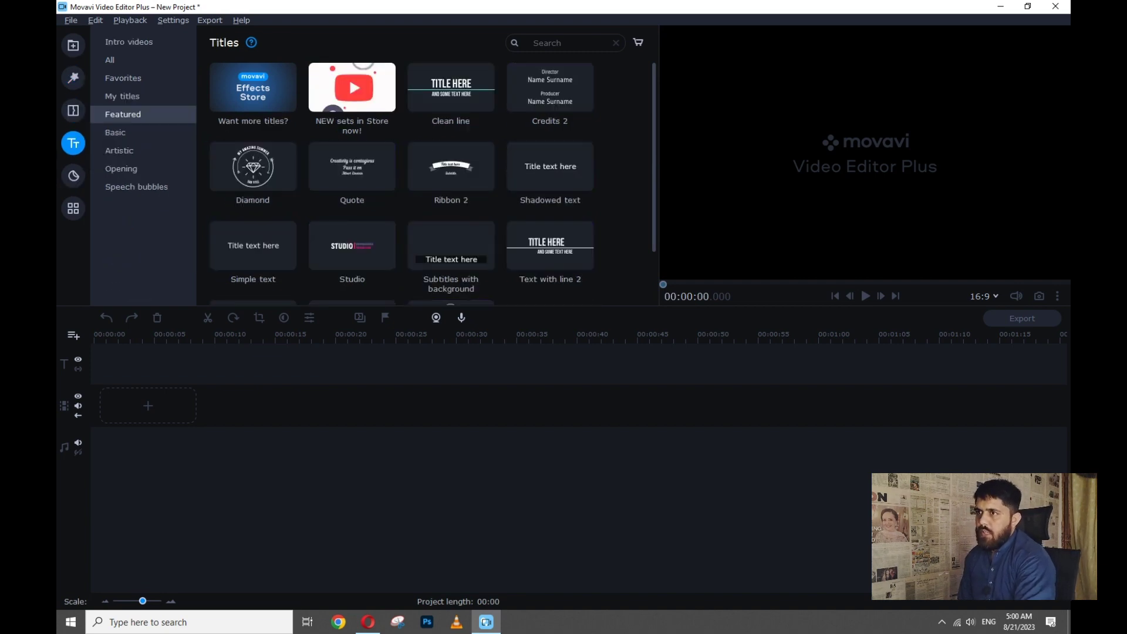
left_click(73, 176)
left_click(73, 209)
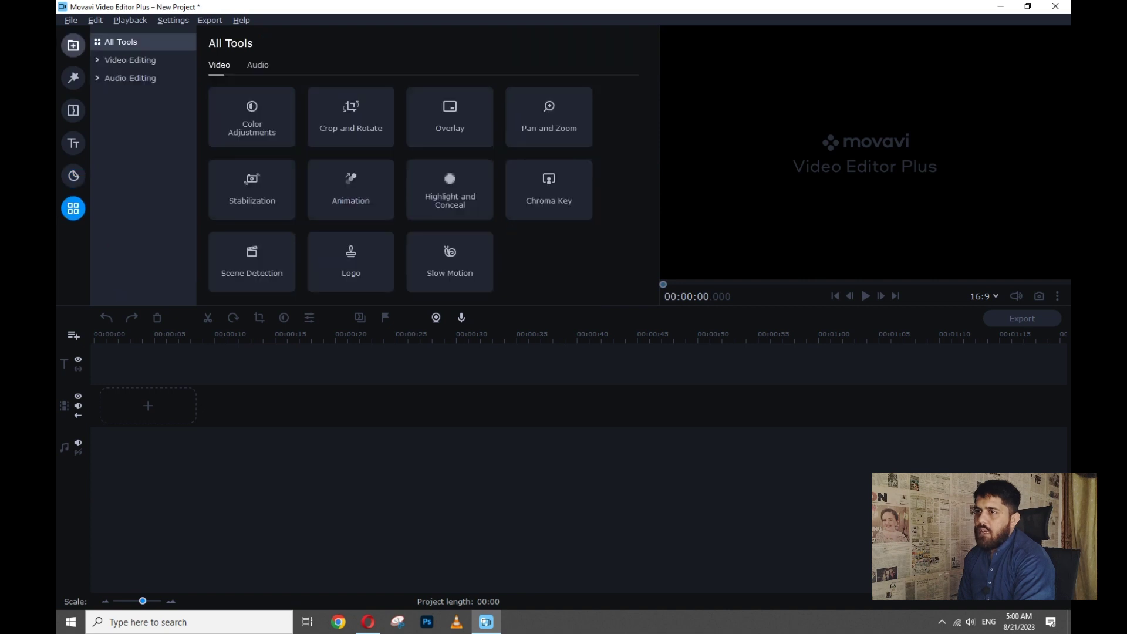
left_click(73, 45)
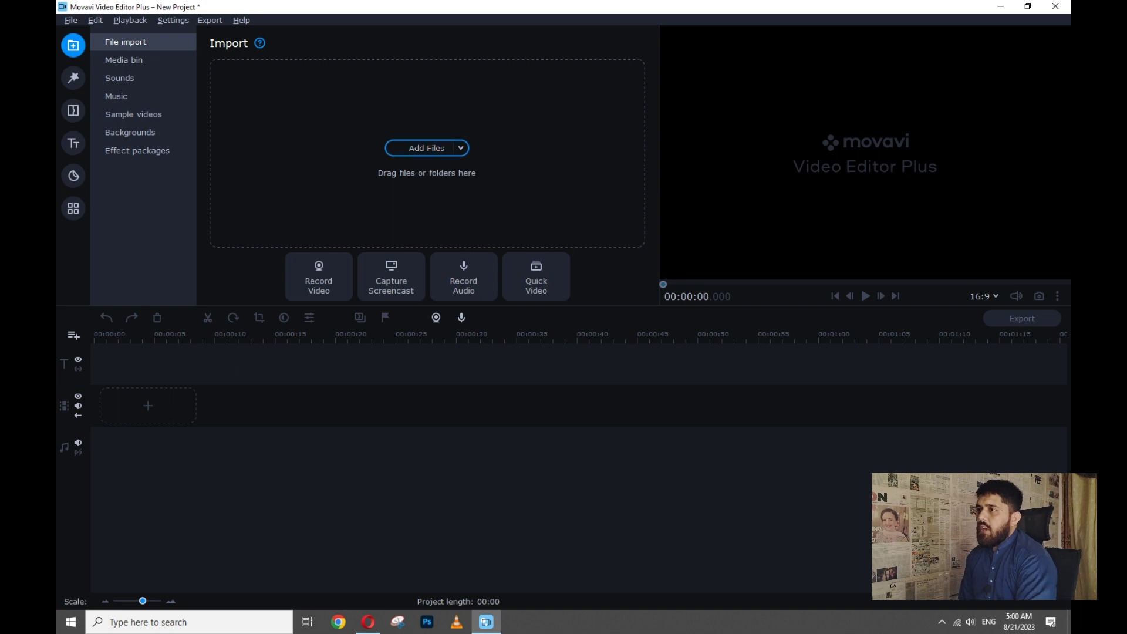
- Look through the media bin, sounds, music, sample videos, backgrounds and effect packages, returning to file import
left_click(124, 60)
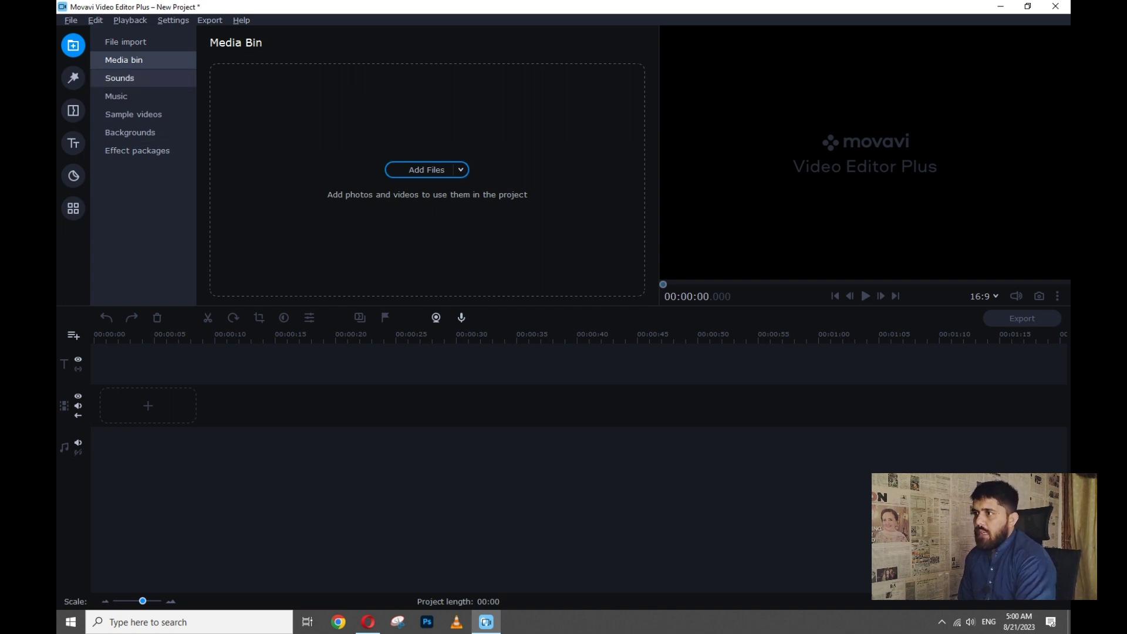
left_click(119, 78)
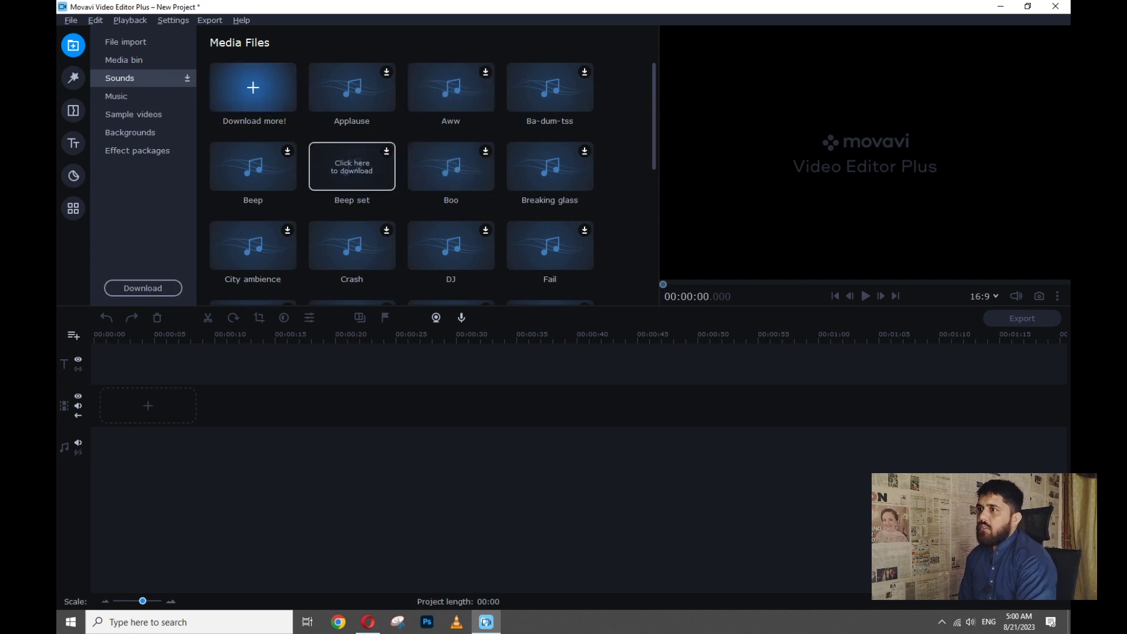
left_click(118, 96)
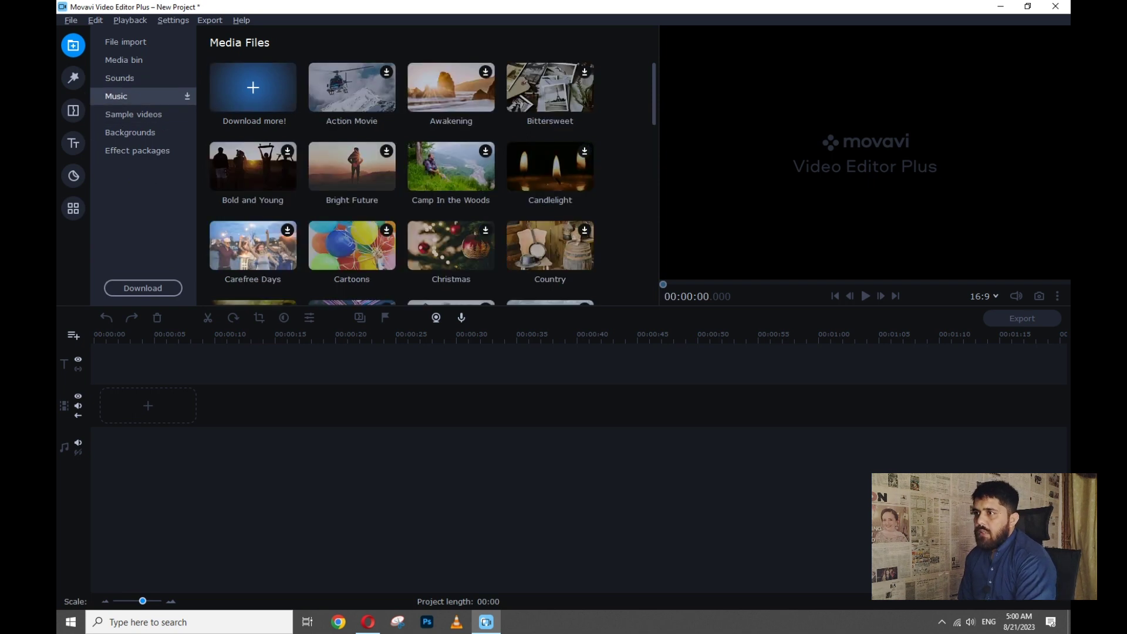
left_click(133, 115)
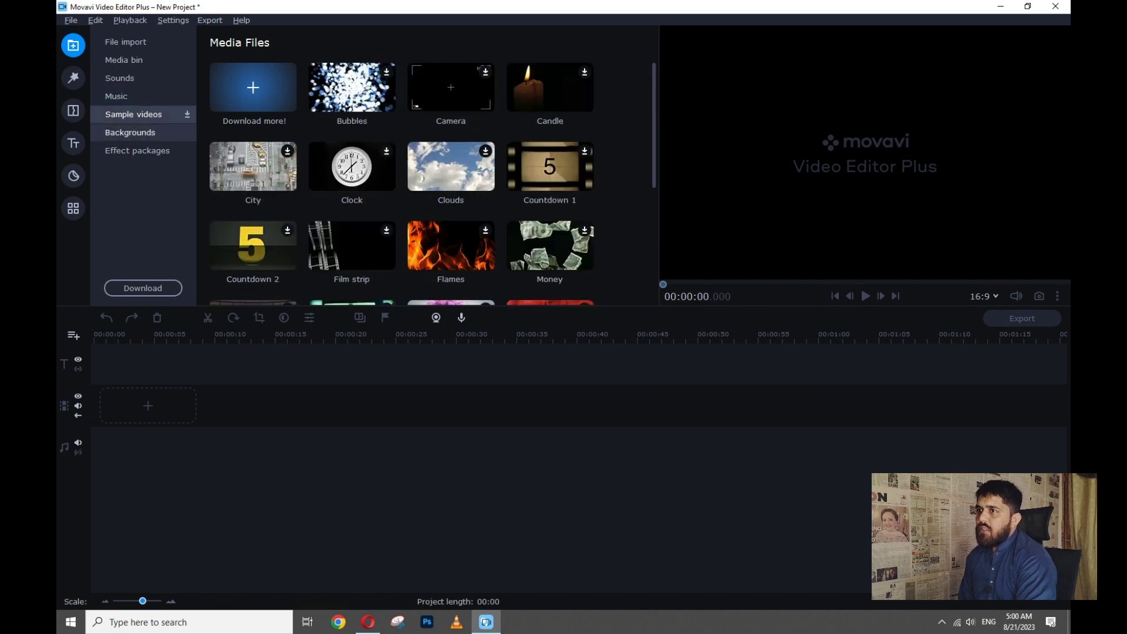
left_click(130, 133)
left_click(137, 150)
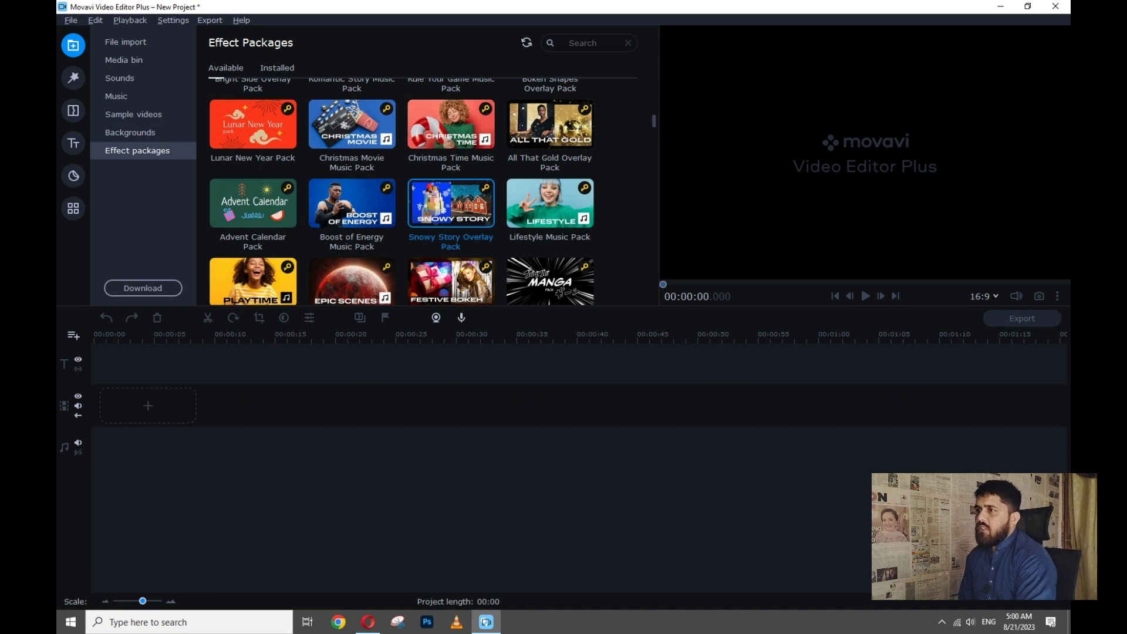
left_click(130, 133)
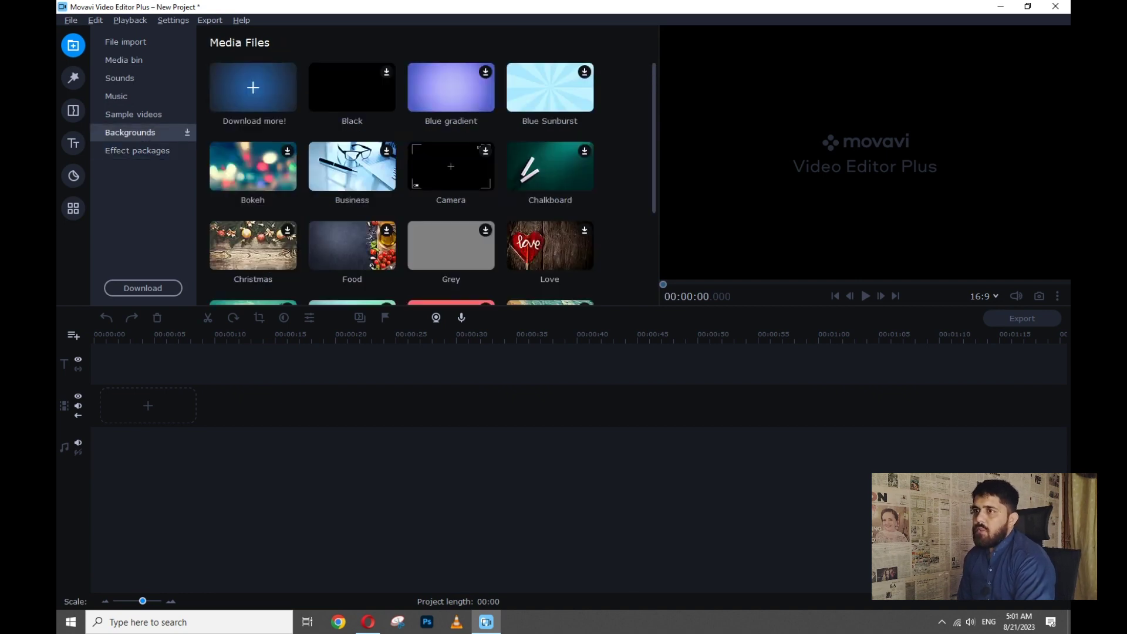
left_click(126, 42)
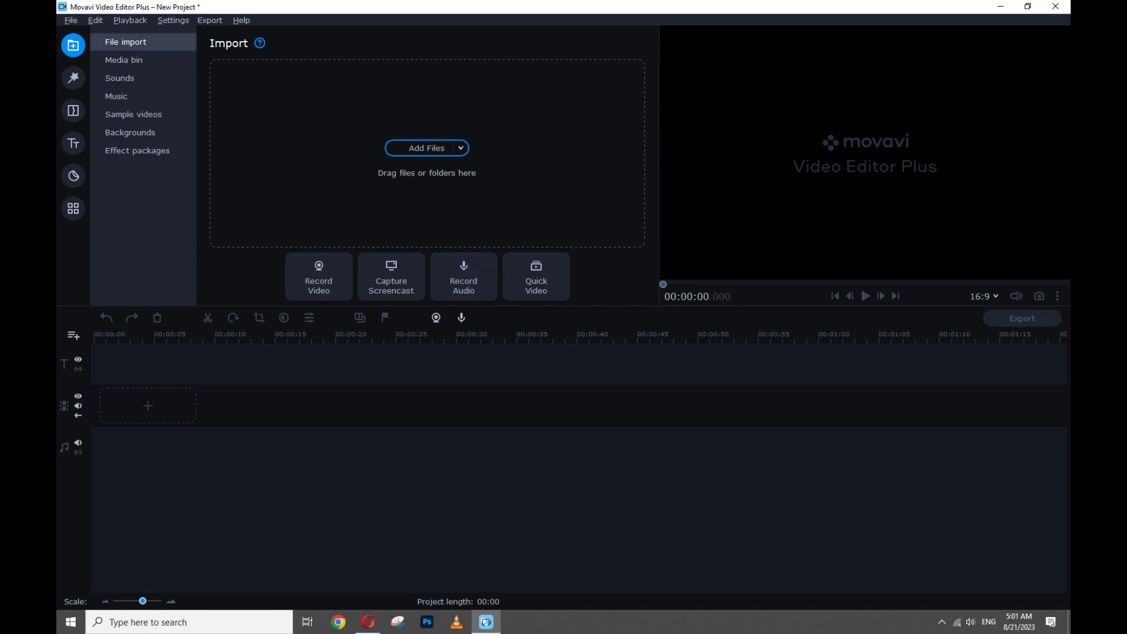
left_click(70, 20)
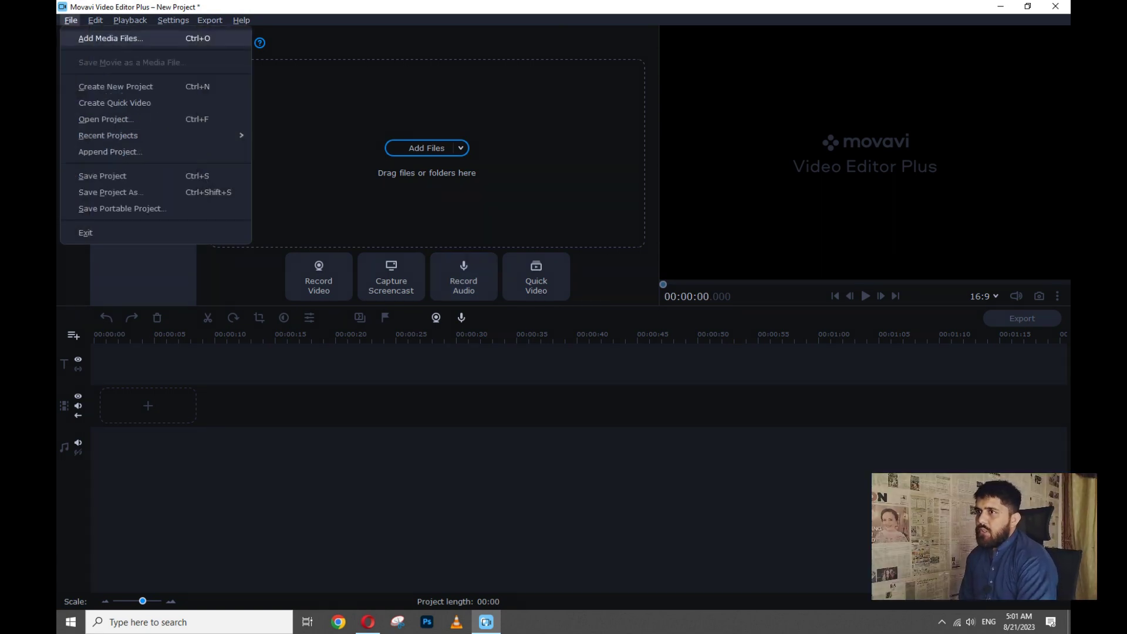
left_click(111, 39)
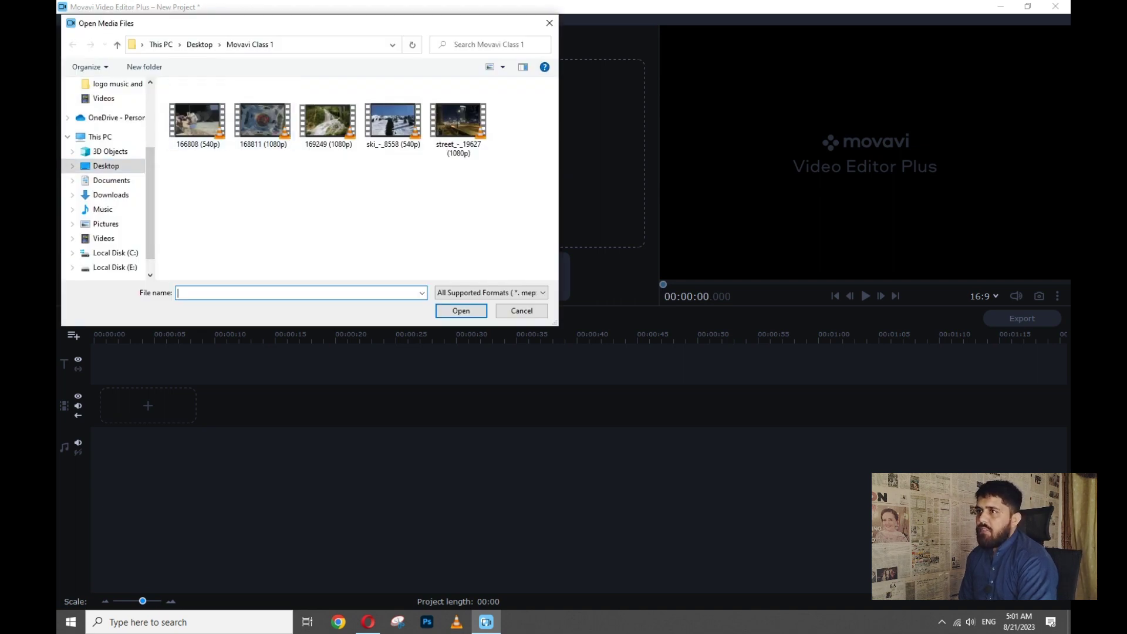
left_click_drag(202, 195, 559, 76)
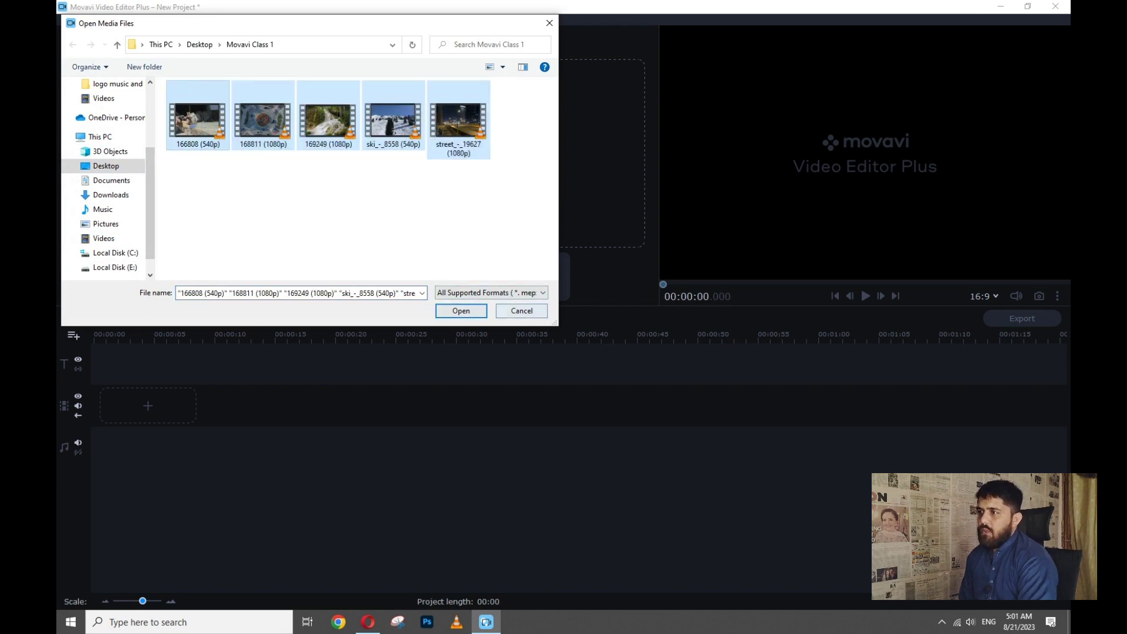
left_click(522, 311)
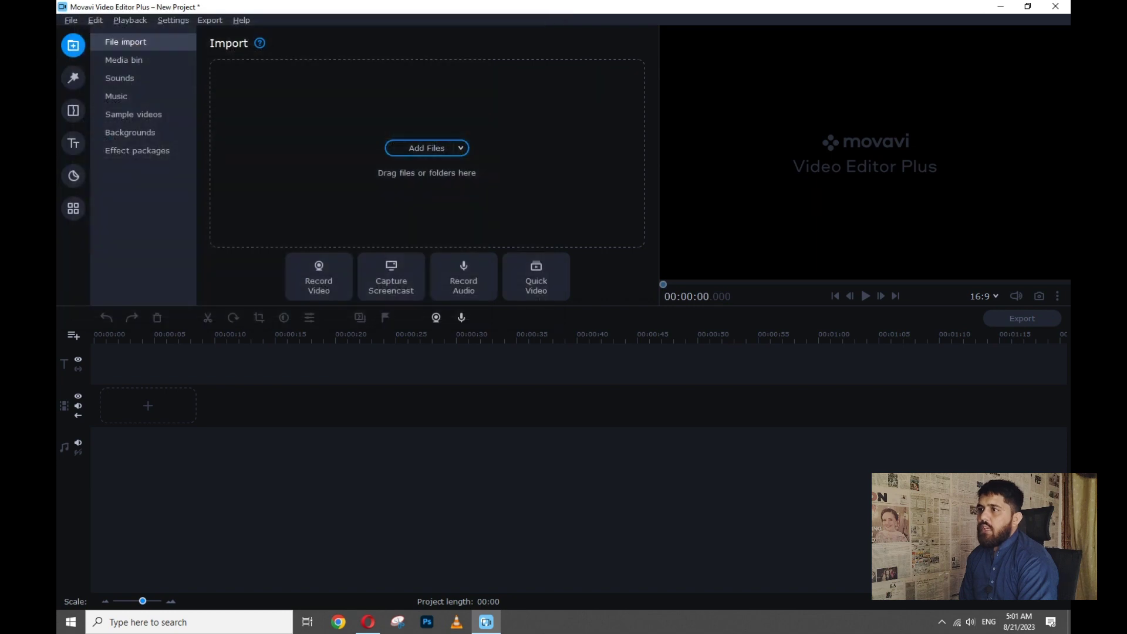
left_click(428, 147)
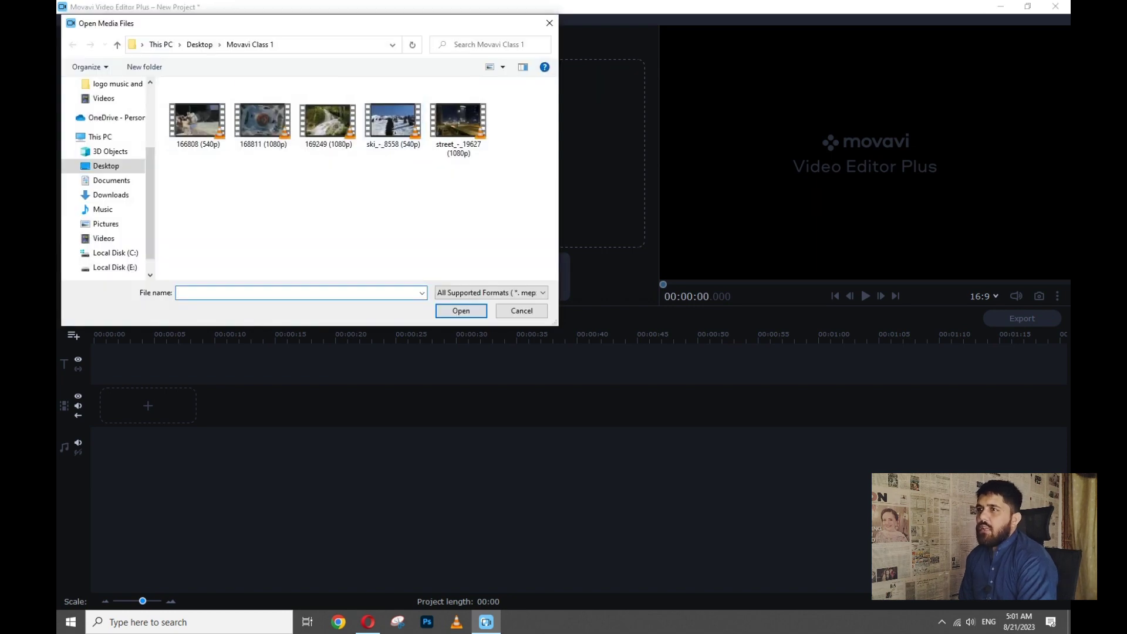
left_click(522, 312)
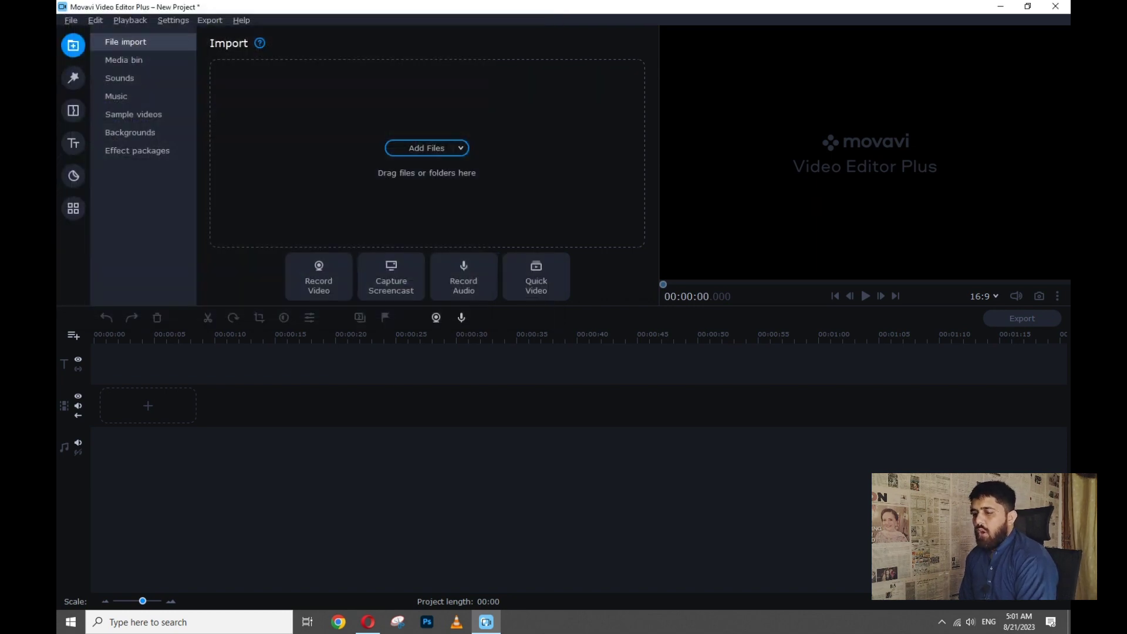
- Import all five video clips from the desktop folder Movavi Class 1 and show them in the media bin
key("super+d")
double_click(538, 81)
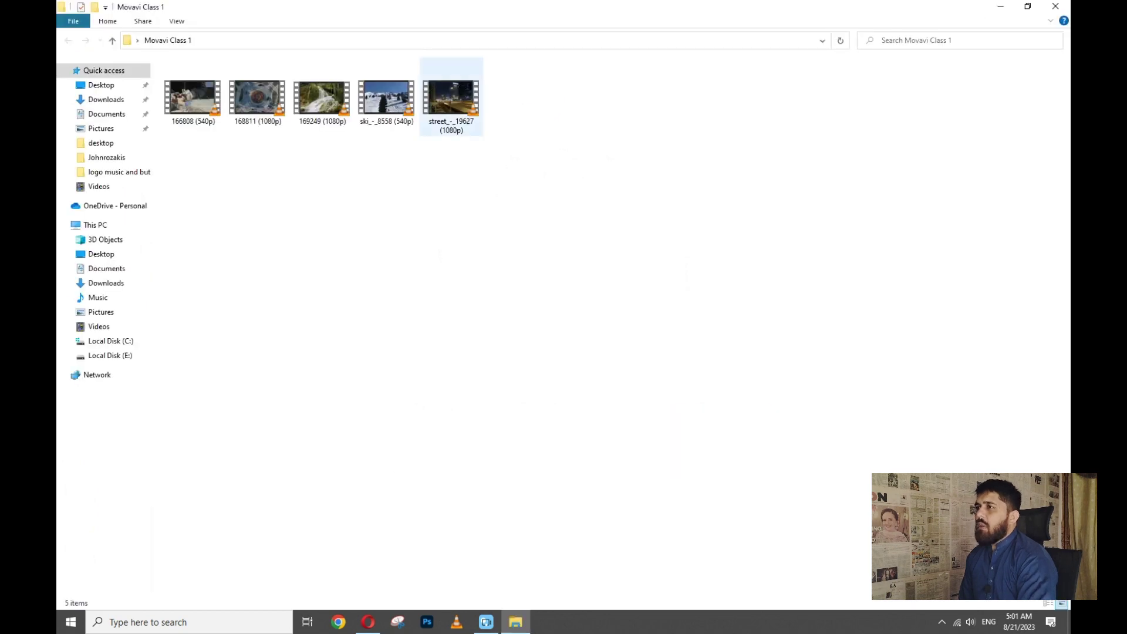
left_click_drag(178, 221, 499, 62)
left_click_drag(323, 97, 340, 159)
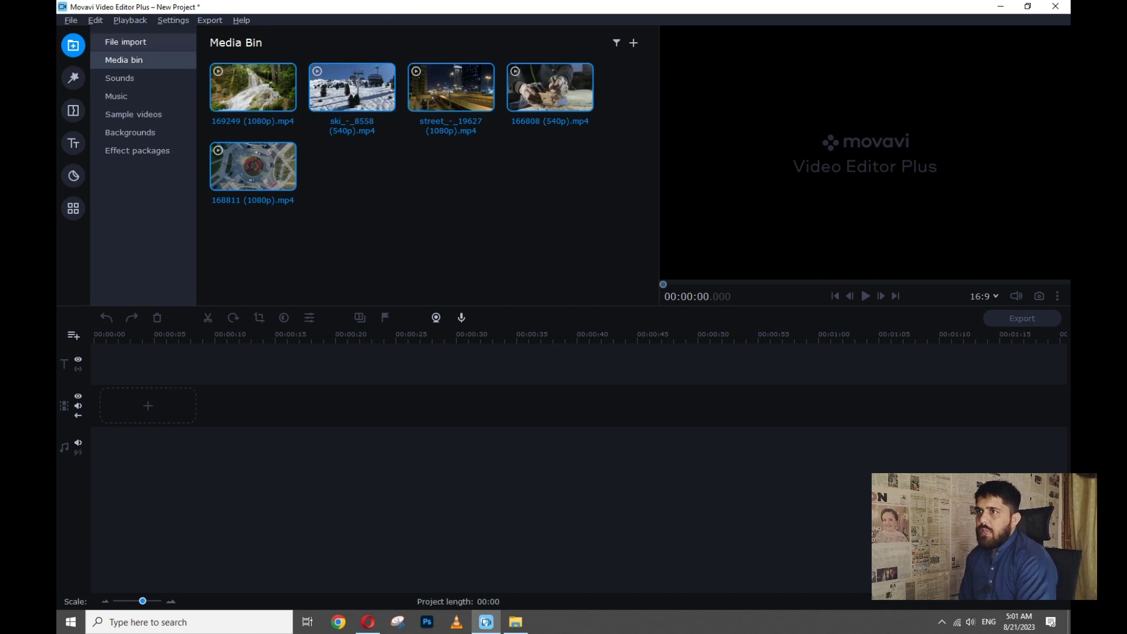
left_click(125, 43)
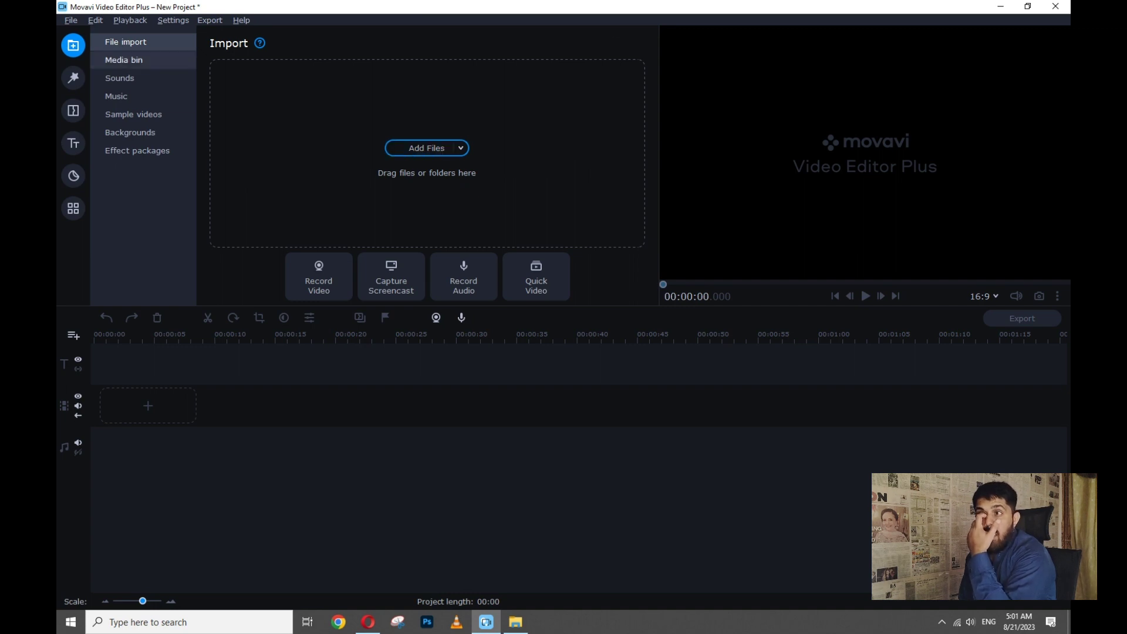
left_click(124, 60)
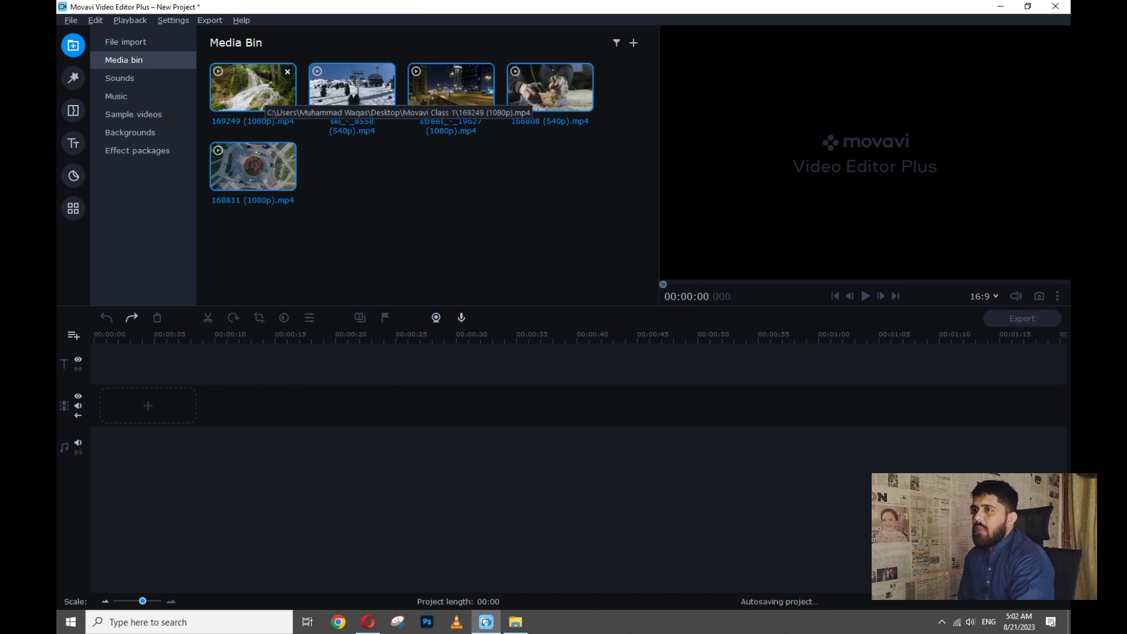
left_click_drag(252, 88, 147, 405)
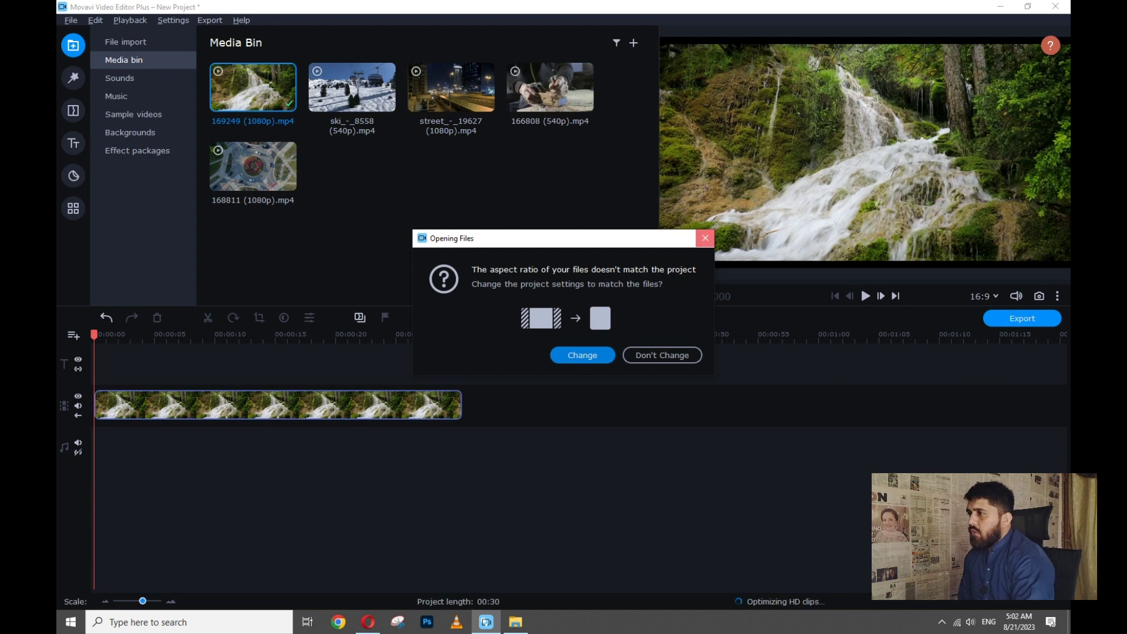
left_click(705, 238)
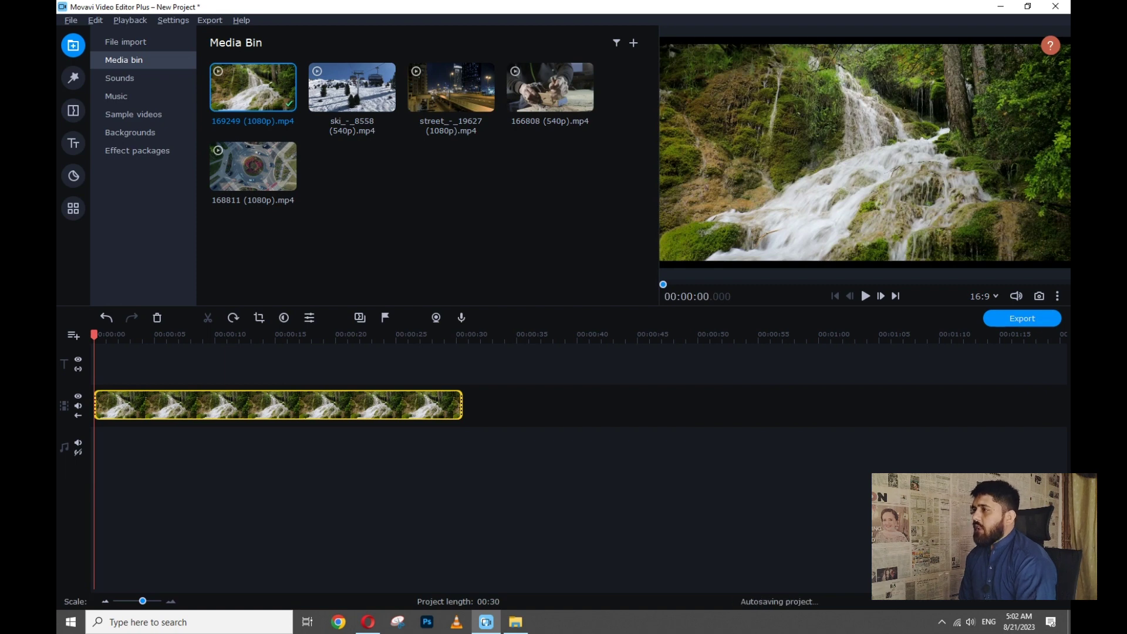
key("space")
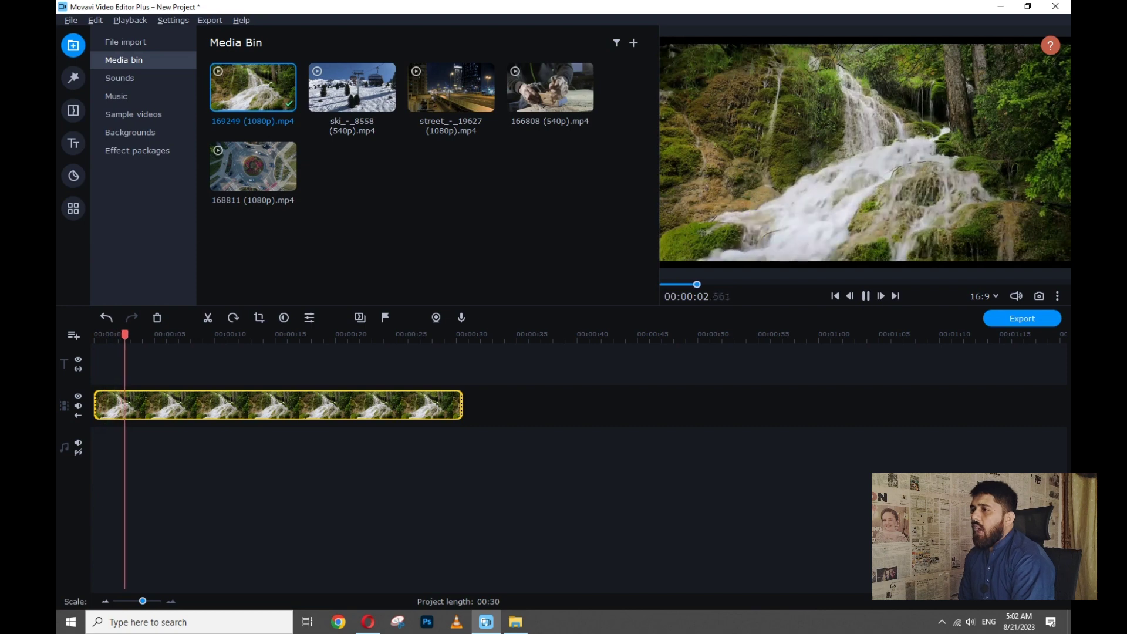
key("space")
key("ctrl+z")
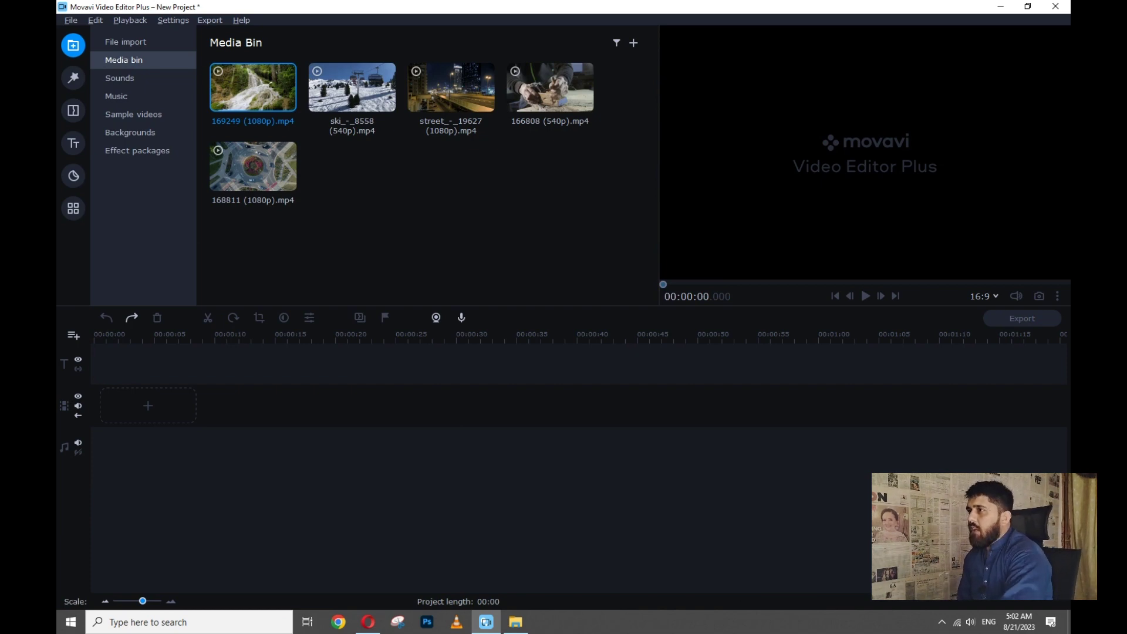
- Check the custom resolution settings without changing them, and set the project's aspect ratio to 16:9 YouTube
left_click(984, 296)
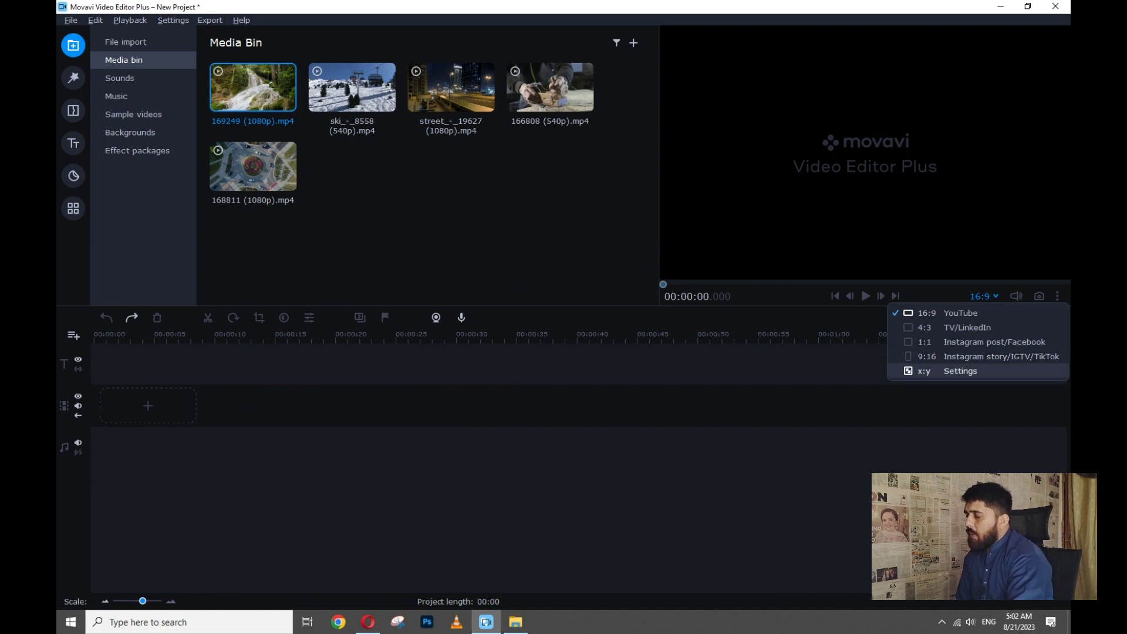
left_click(972, 371)
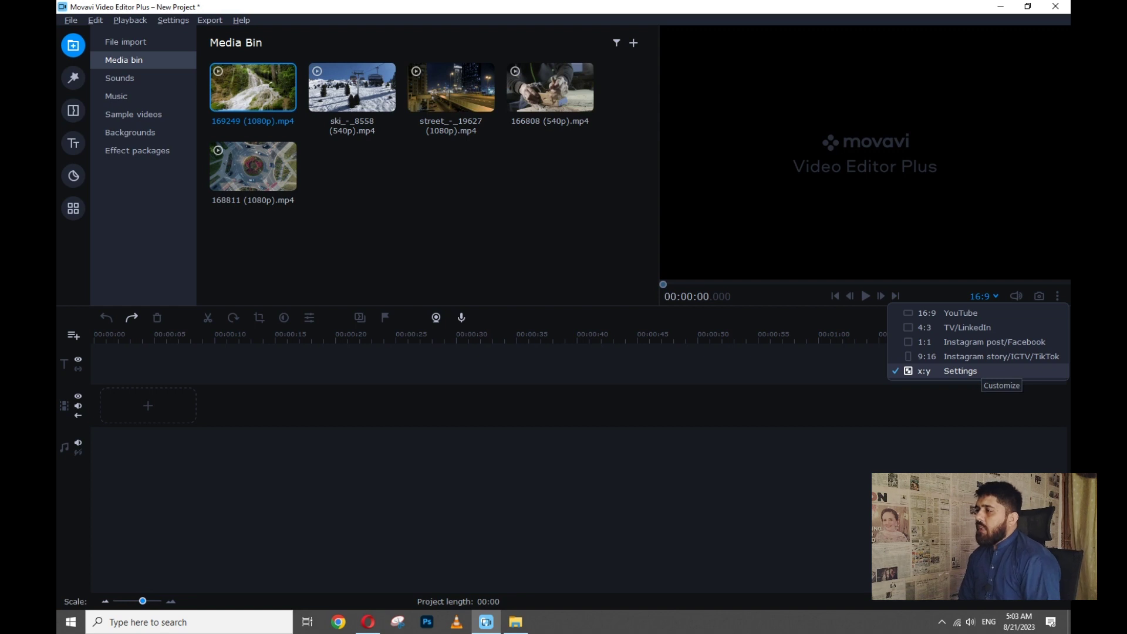
left_click(974, 371)
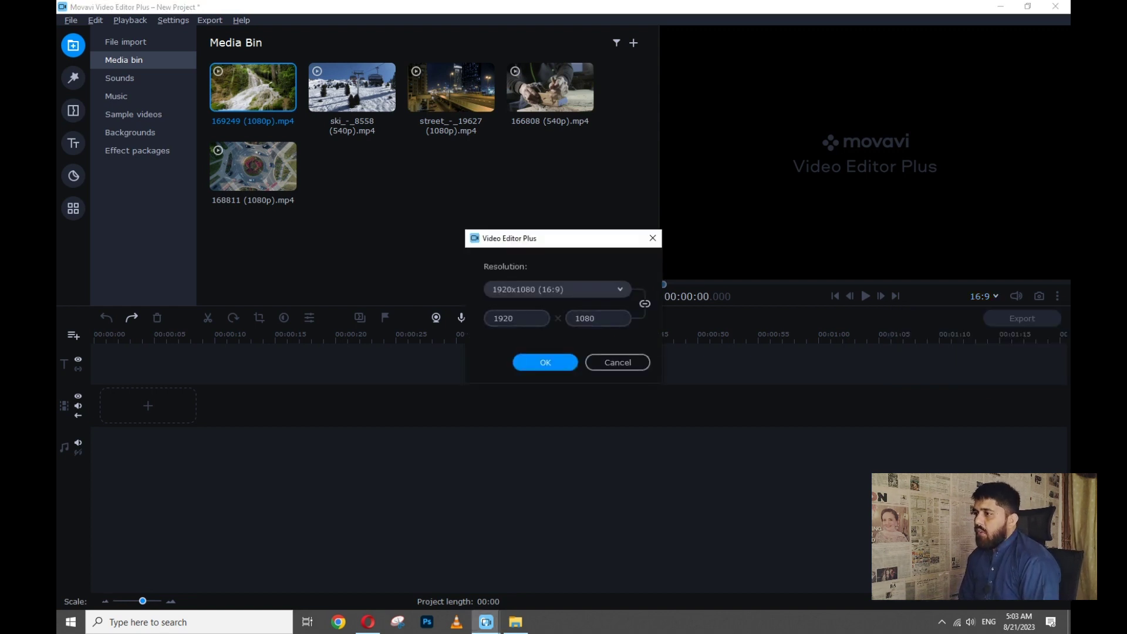
left_click(618, 363)
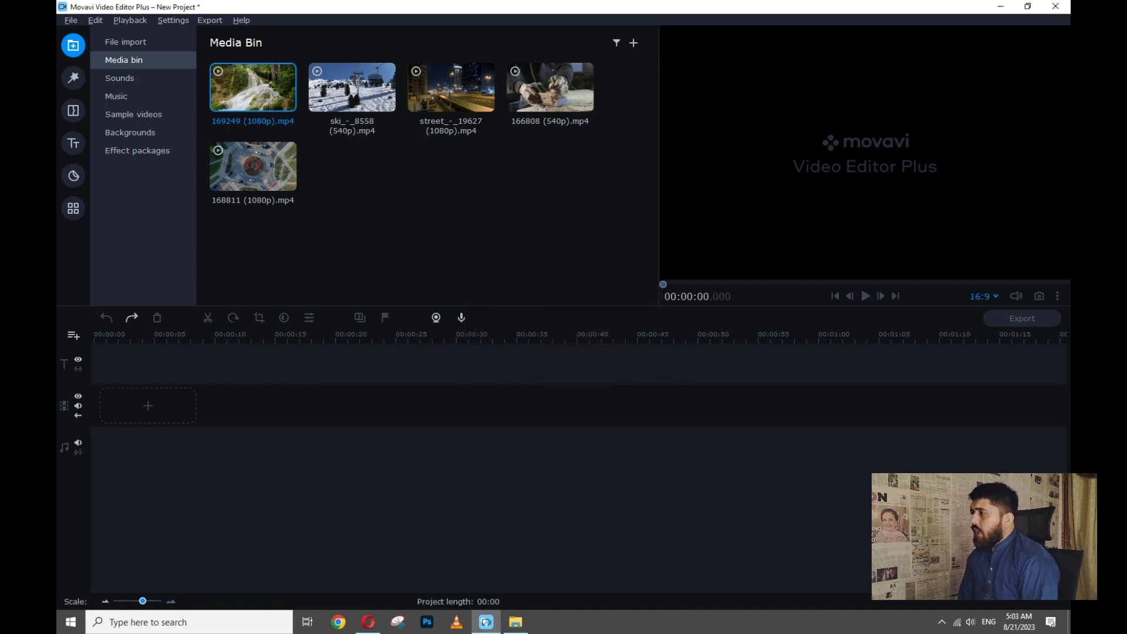
left_click(983, 296)
left_click(974, 313)
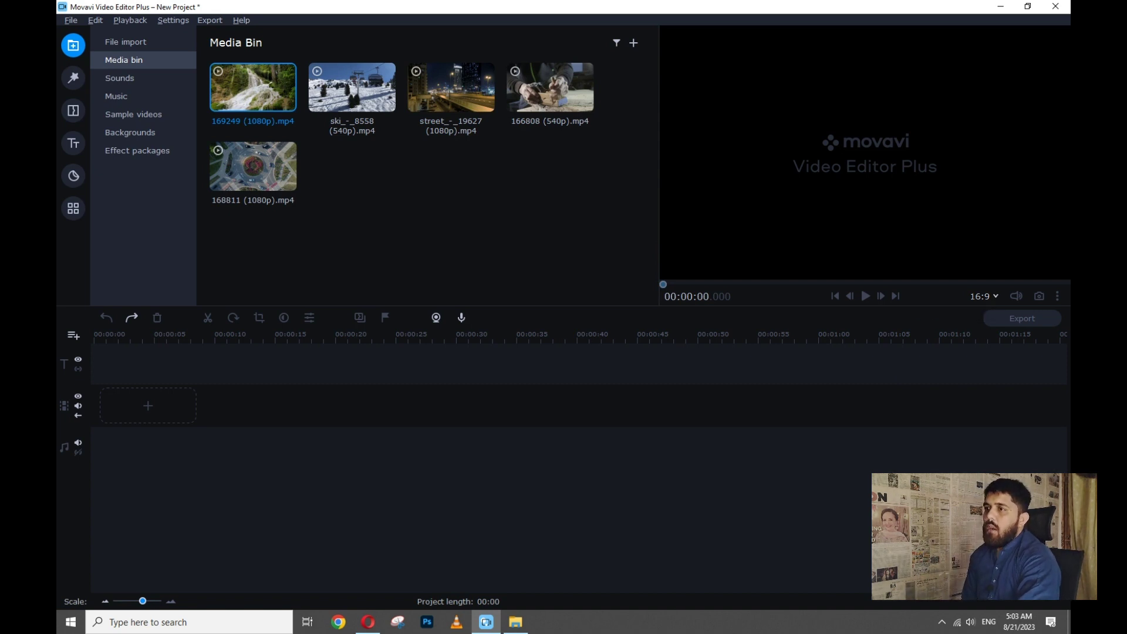
- Try placing all five media bin clips on the video track at once, and undo the placement
left_click_drag(242, 247, 579, 63)
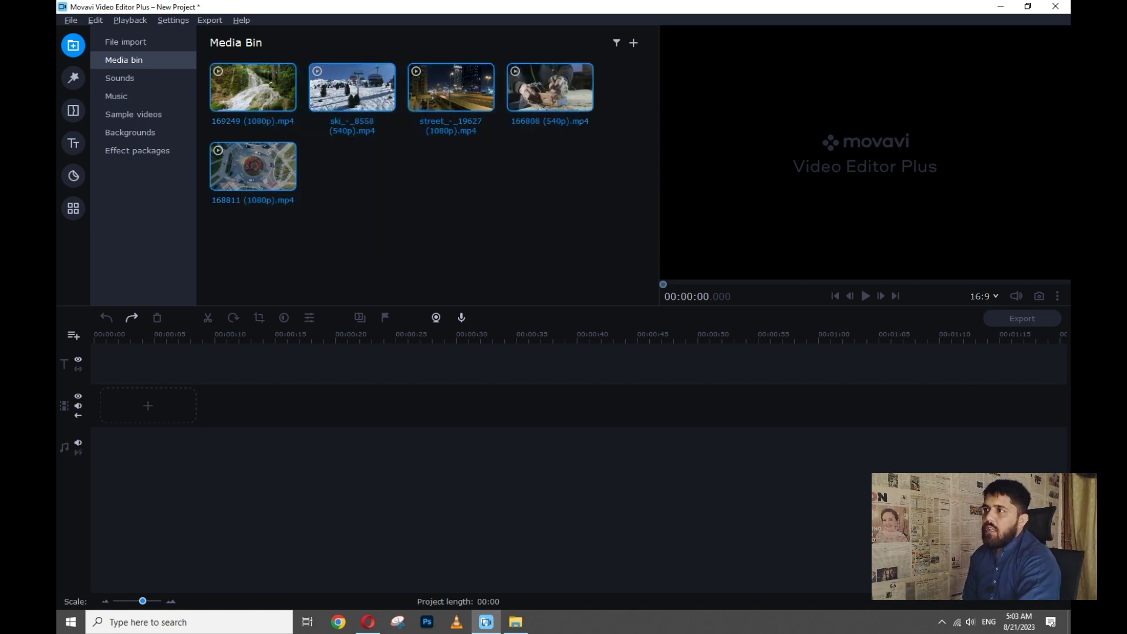
left_click_drag(256, 88, 148, 405)
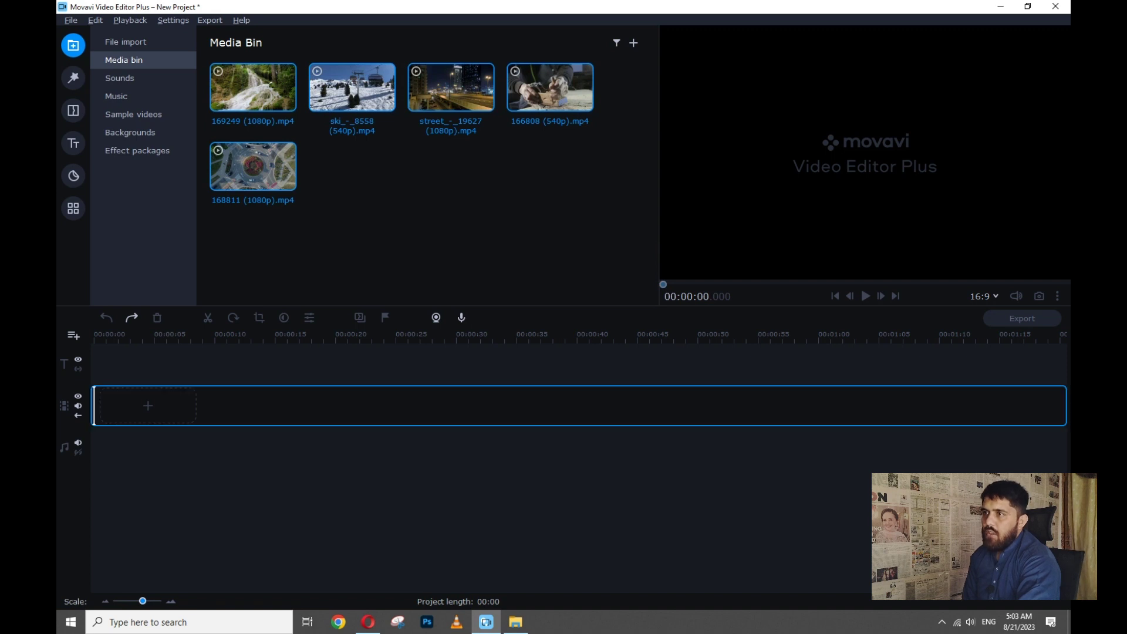
left_click_drag(148, 405, 256, 94)
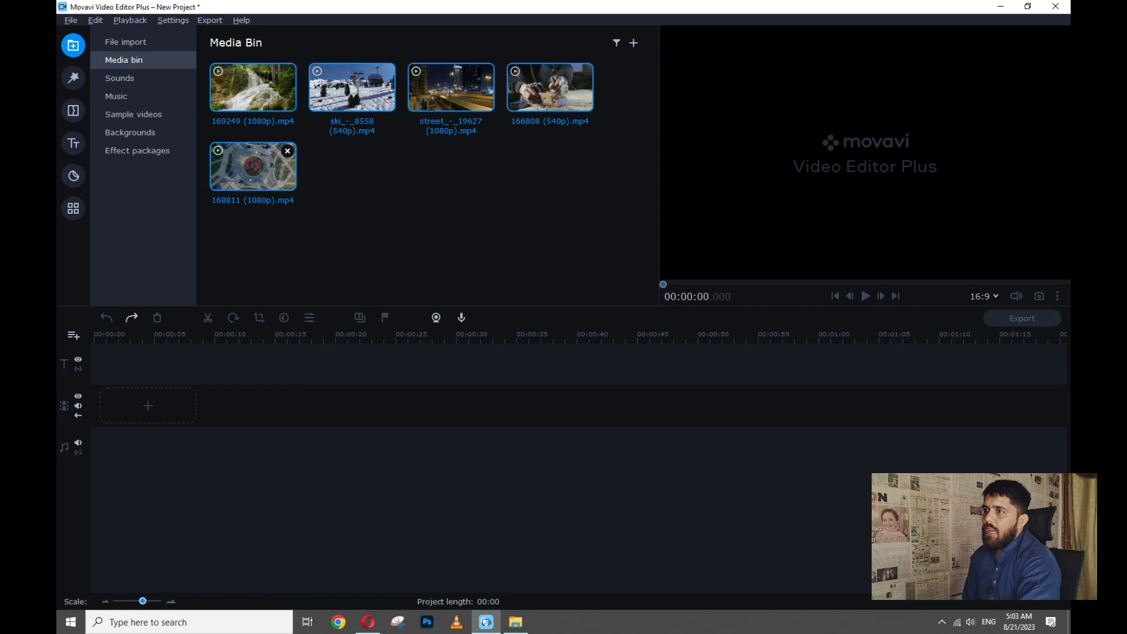
left_click_drag(595, 241, 198, 115)
left_click_drag(256, 88, 148, 406)
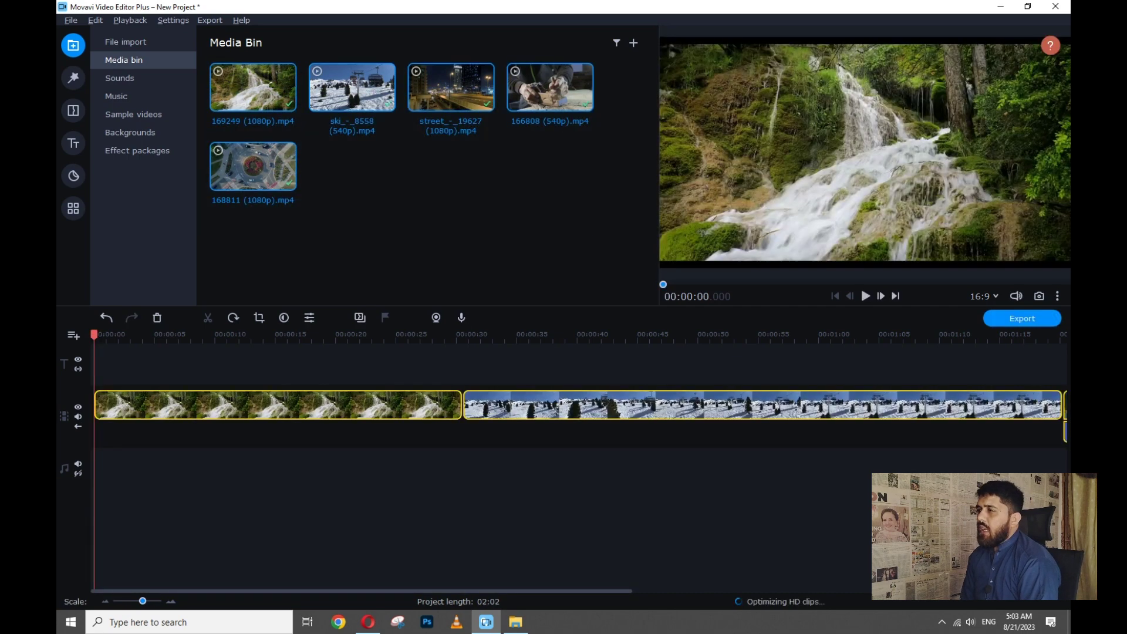
key("ctrl+z")
- Place the waterfall, ski, street, woodworking and roundabout clips one after another on the video track, keeping the project settings unchanged
left_click_drag(253, 88, 148, 405)
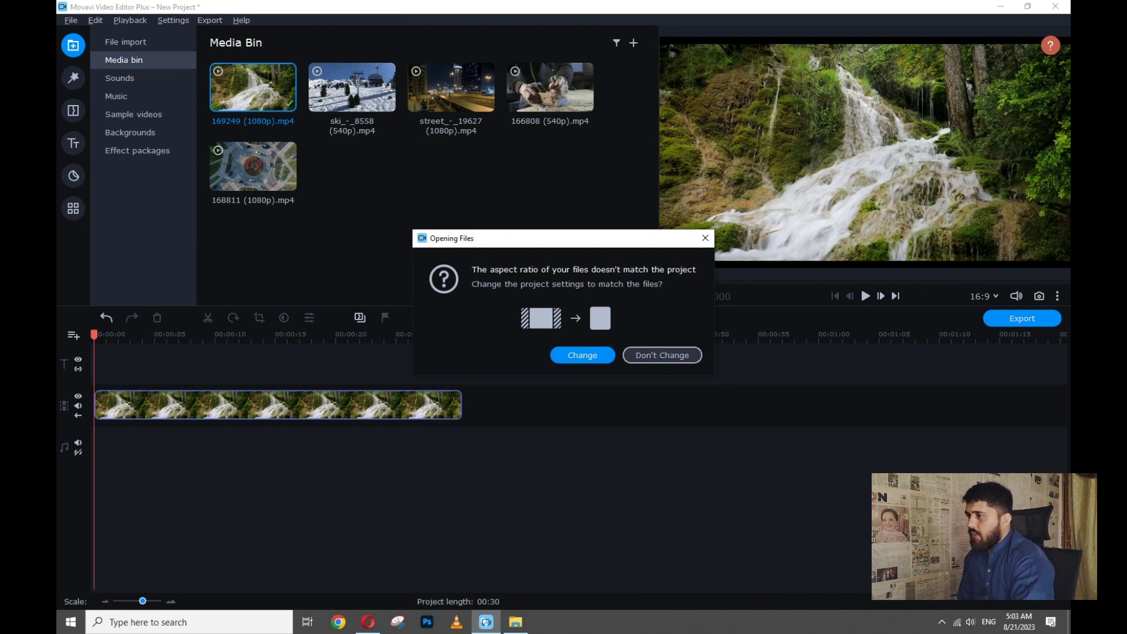
left_click(662, 355)
left_click_drag(352, 88, 499, 405)
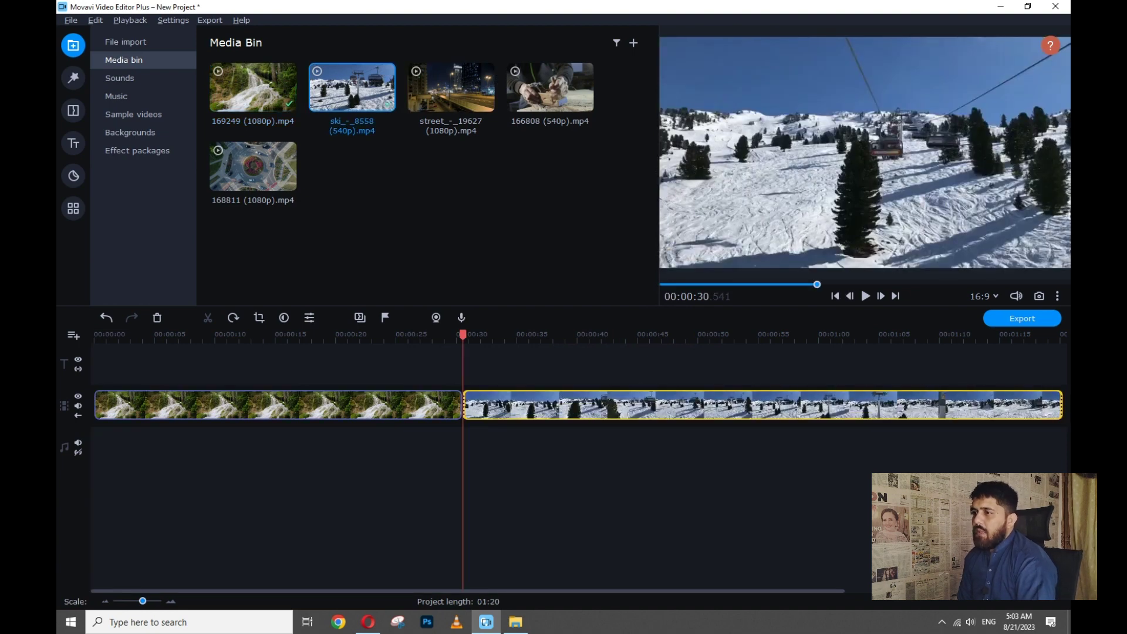
scroll(499, 405, "right", 5)
left_click_drag(451, 88, 805, 405)
left_click_drag(550, 88, 775, 411)
left_click_drag(253, 166, 880, 411)
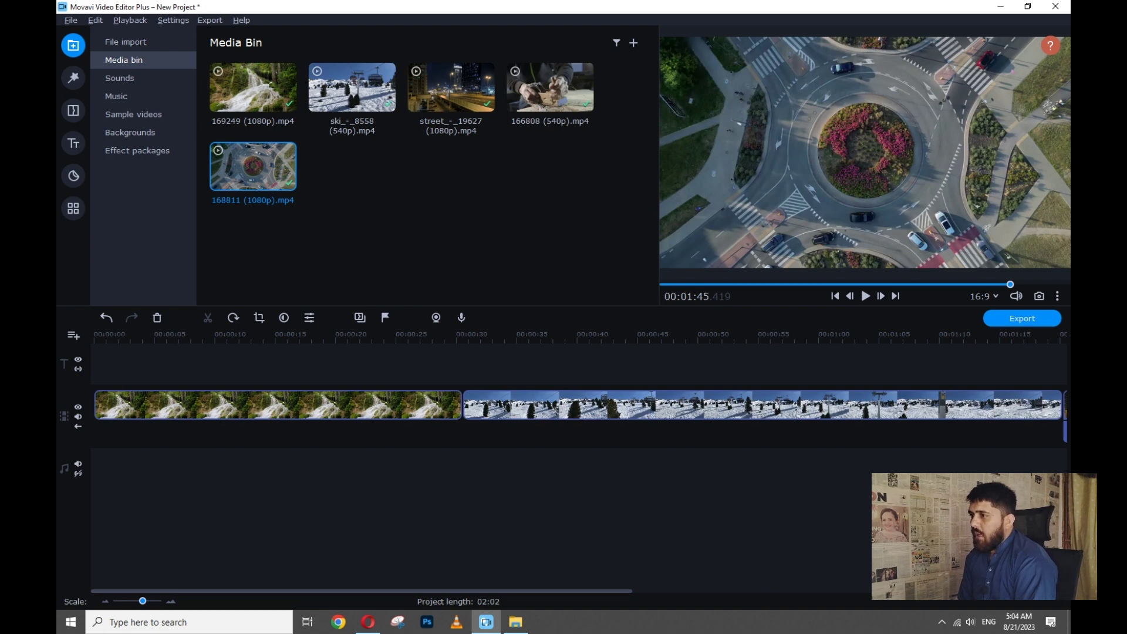
- Examine the clip sequence on the timeline at different zoom levels, and move the playhead to the end of the roundabout clip
scroll(560, 405, "up", 10)
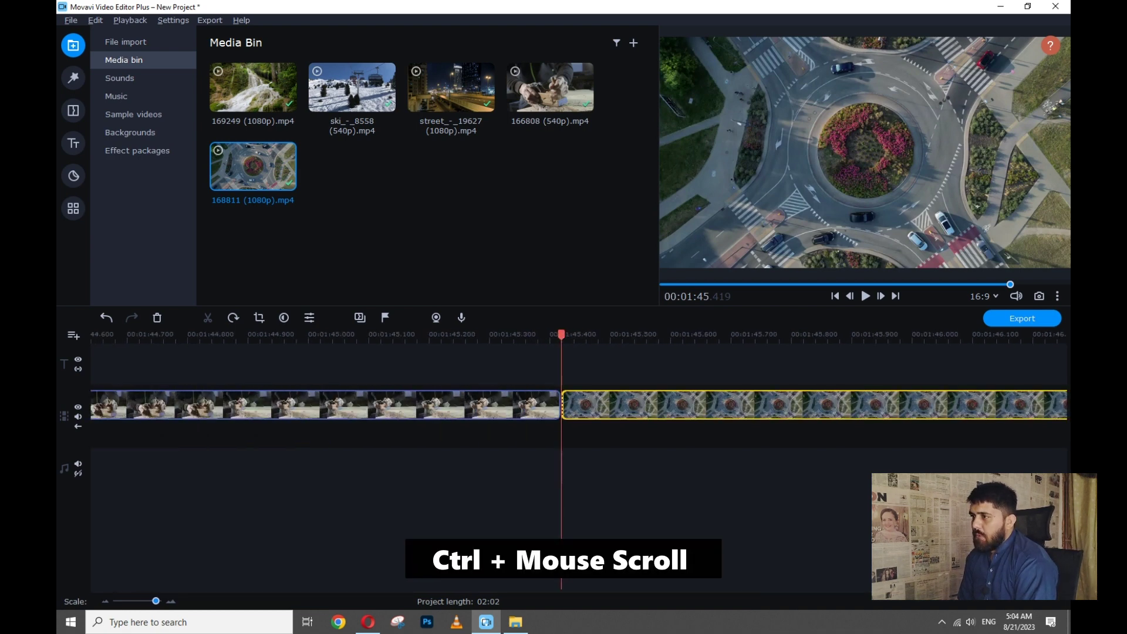
scroll(560, 405, "down", 10)
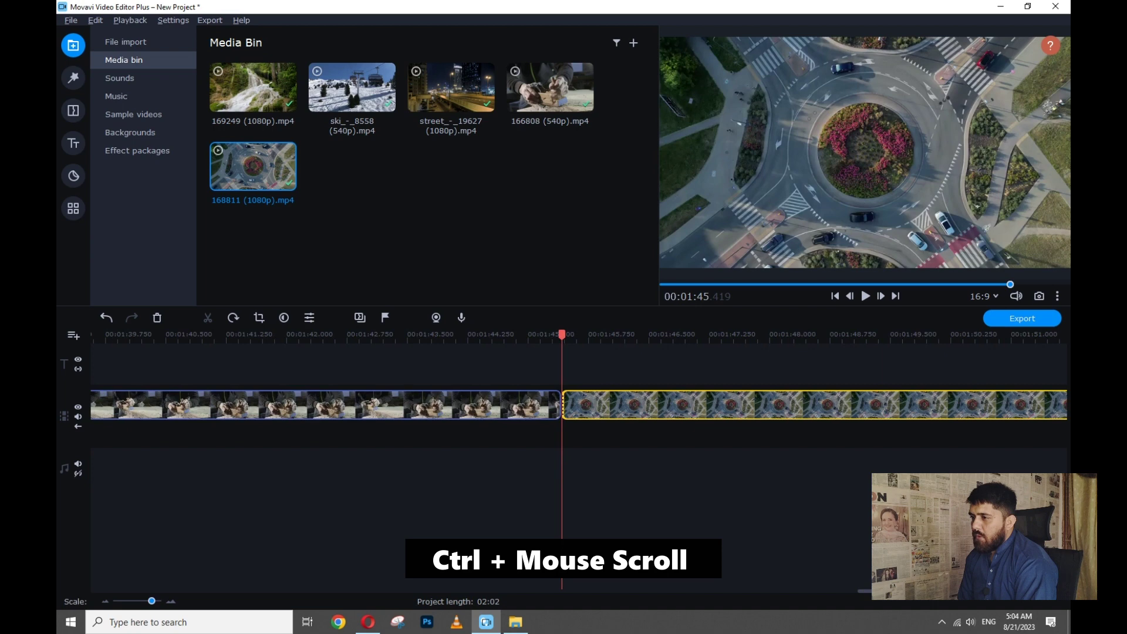
scroll(560, 405, "down", 3)
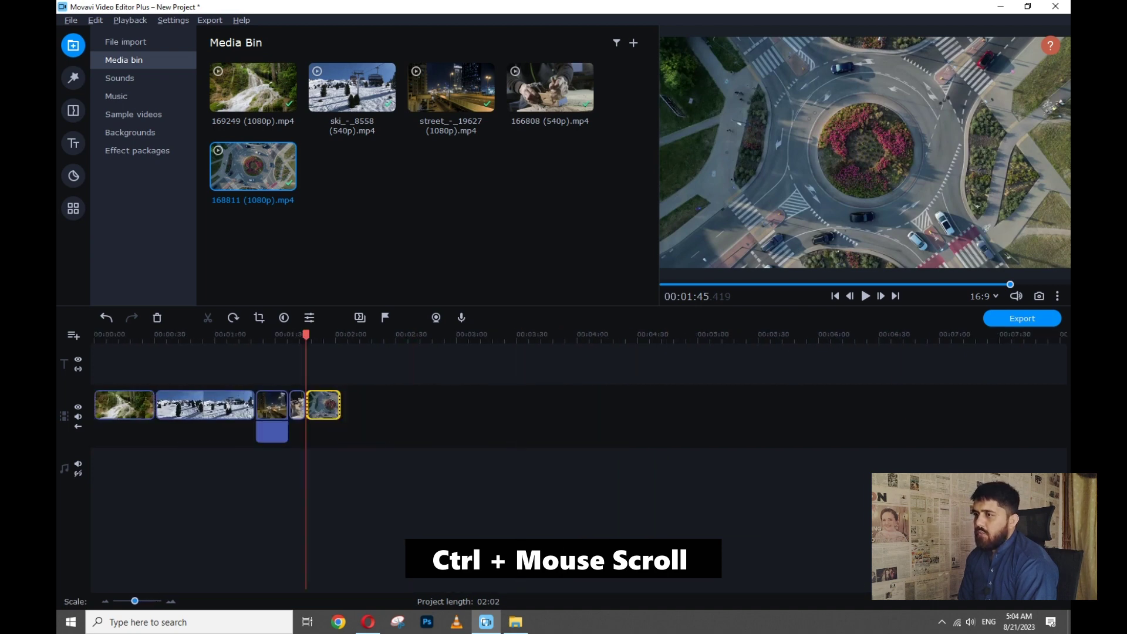
scroll(561, 405, "down", 4)
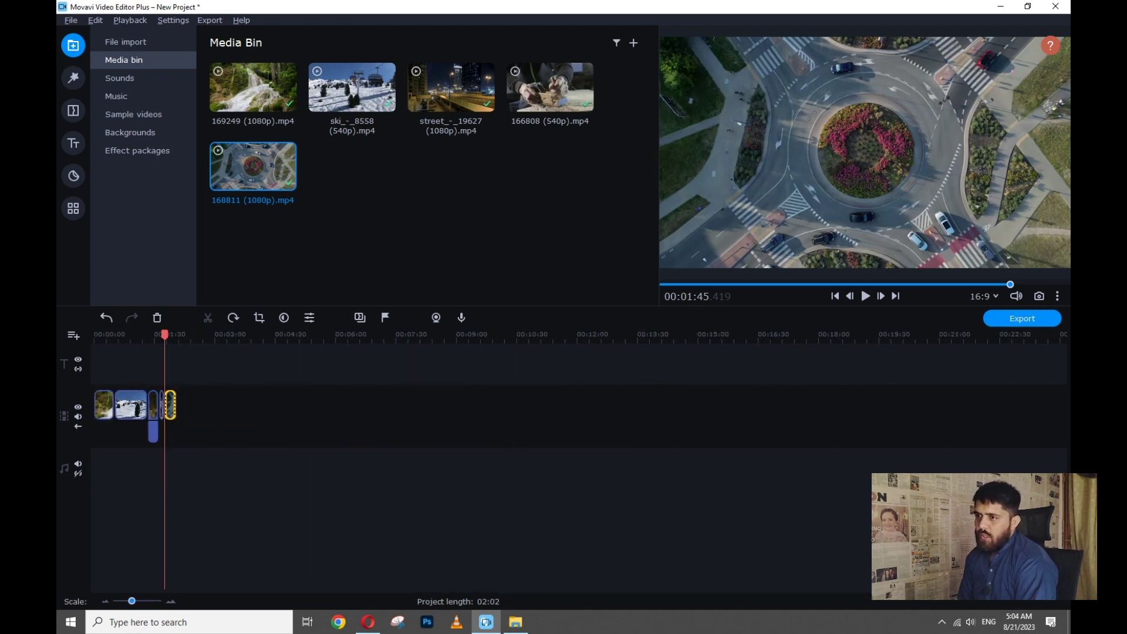
scroll(561, 405, "up", 6)
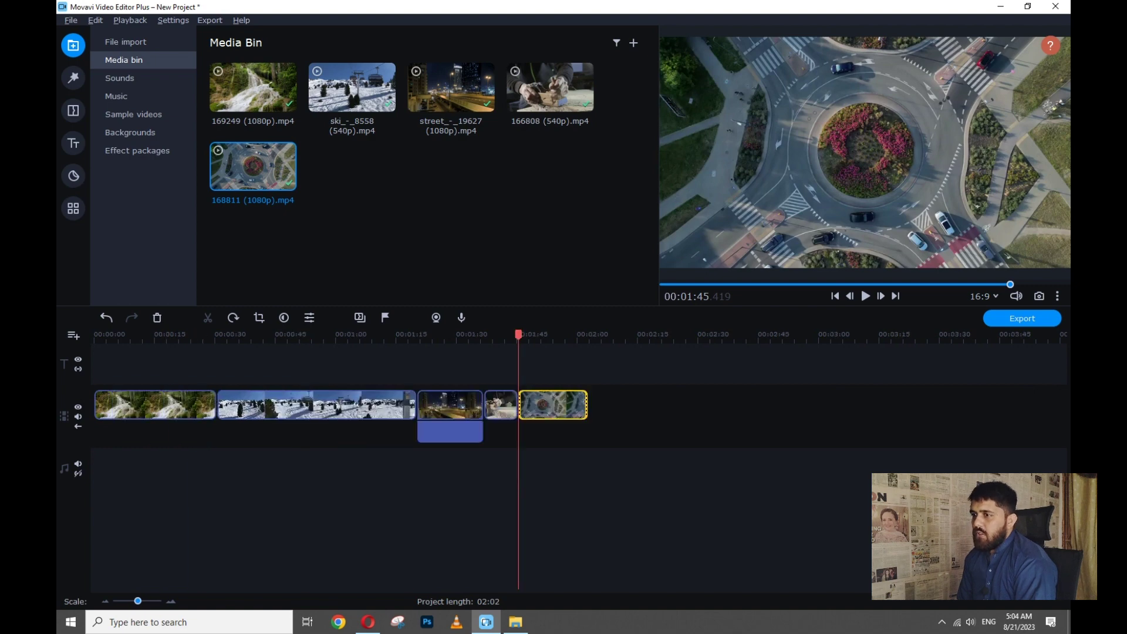
scroll(560, 405, "up", 3)
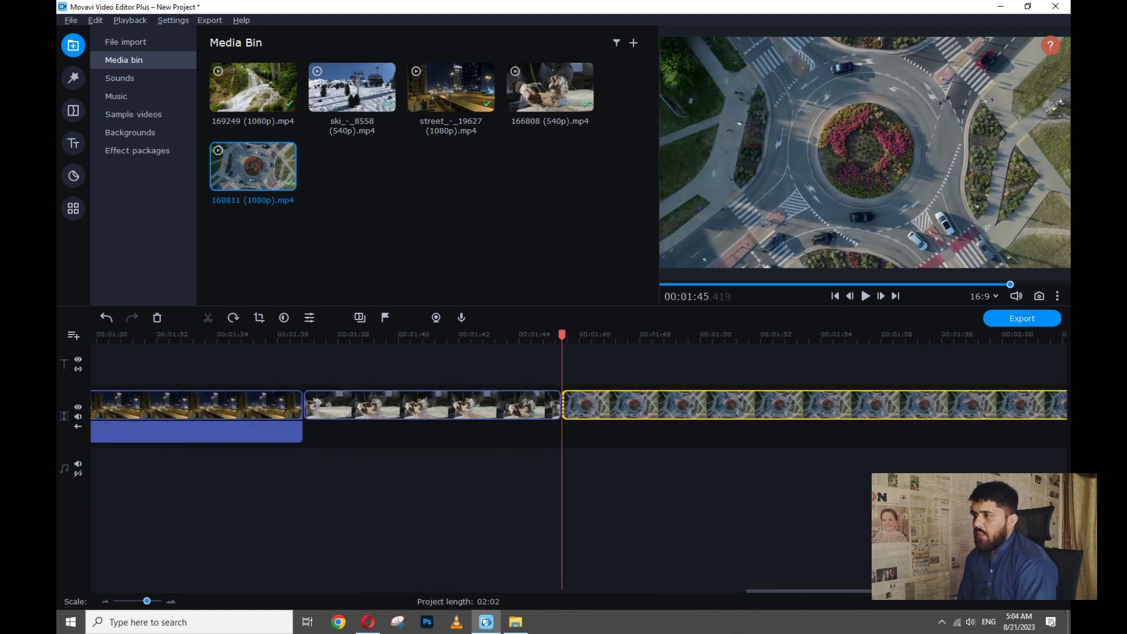
scroll(560, 405, "up", 1)
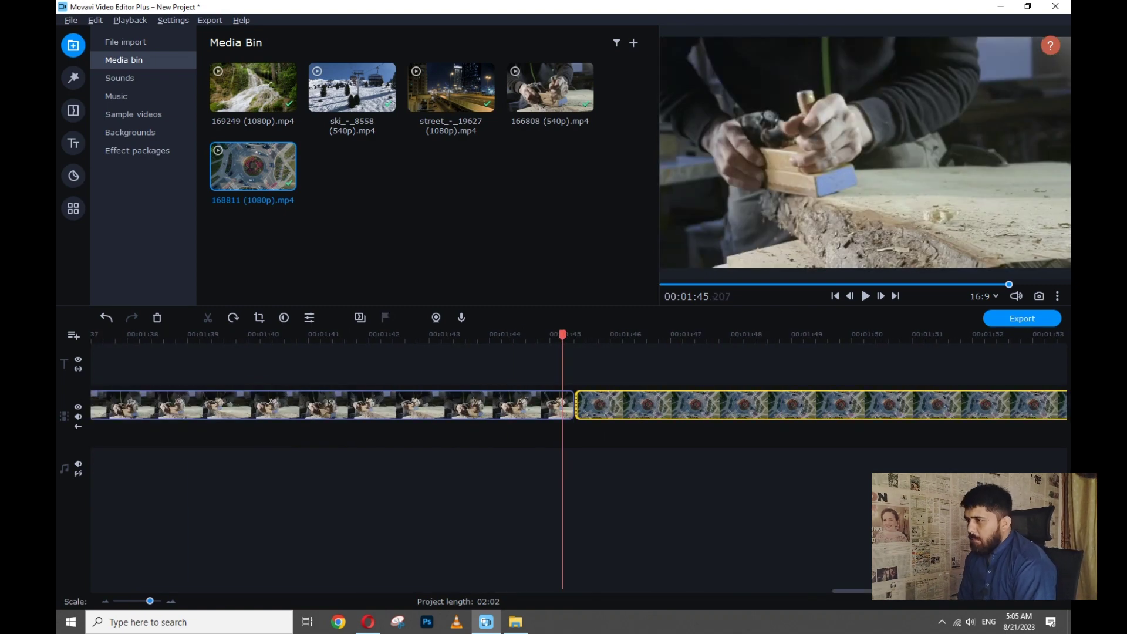
left_click_drag(563, 335, 908, 335)
- Delete the audio attached to the street_-_19627 (1080p).mp4 clip on the timeline
scroll(552, 387, "down", 1)
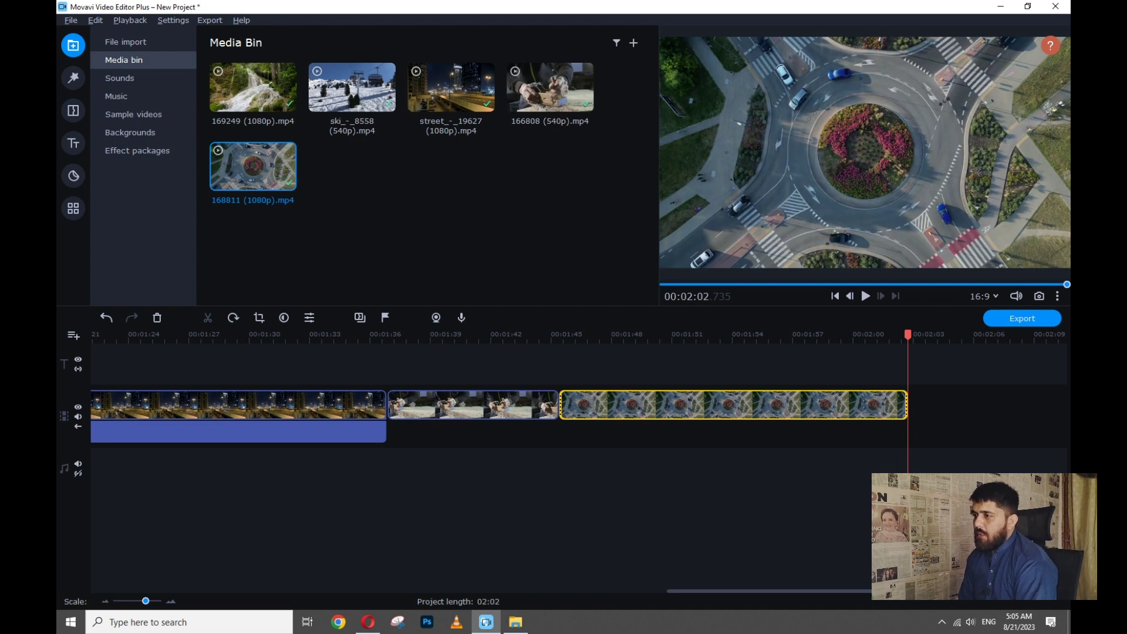
scroll(339, 405, "down", 1)
scroll(428, 416, "down", 2)
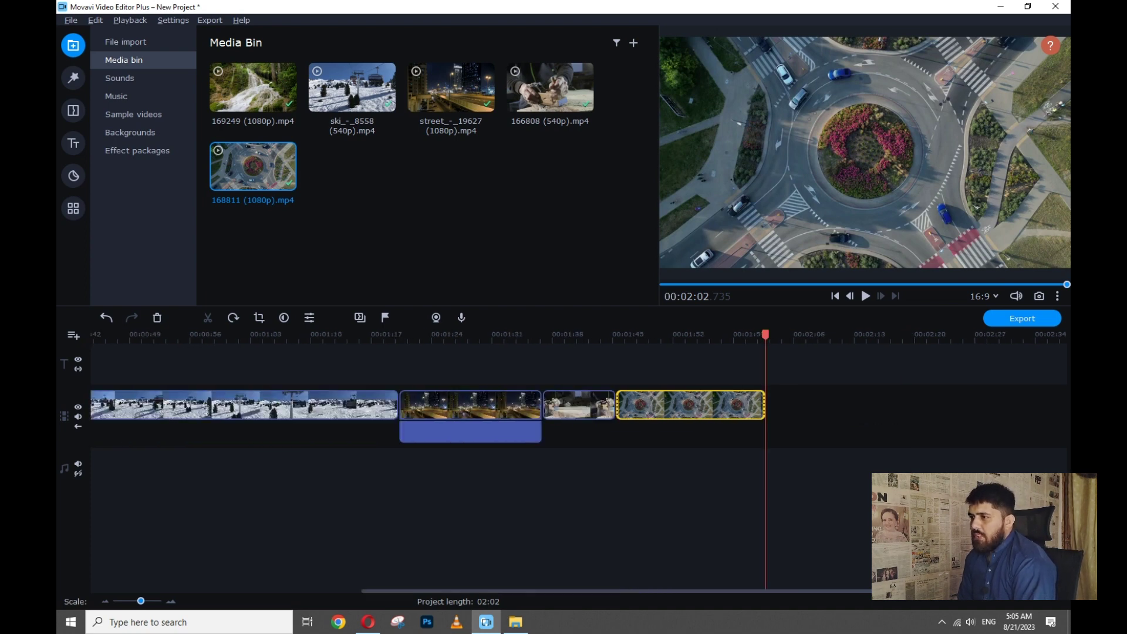
scroll(428, 416, "down", 2)
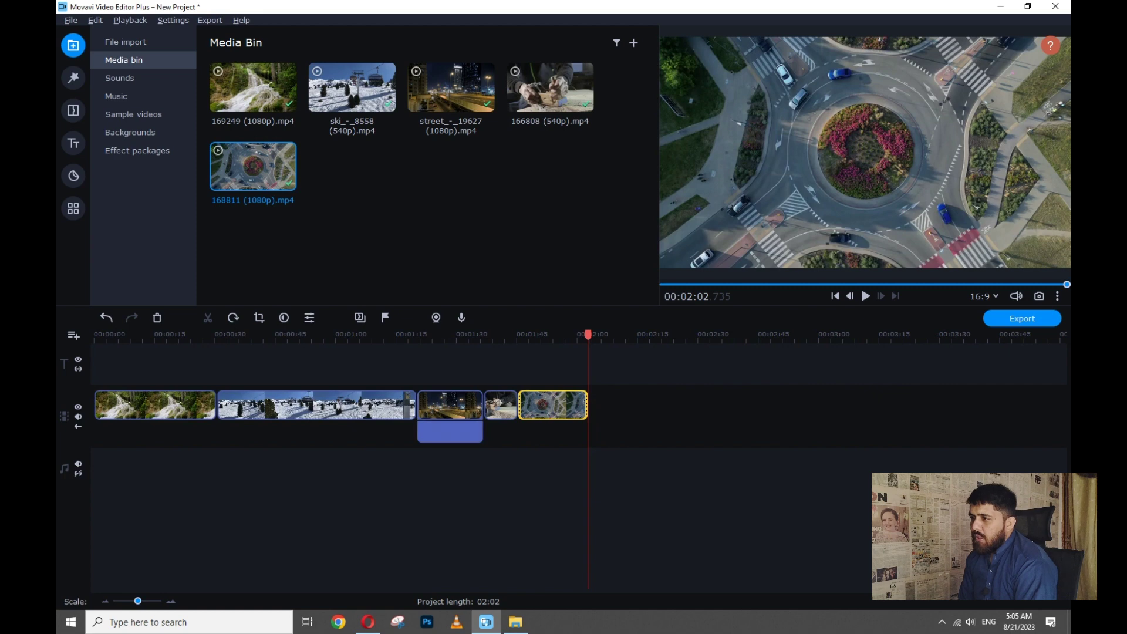
left_click(465, 434)
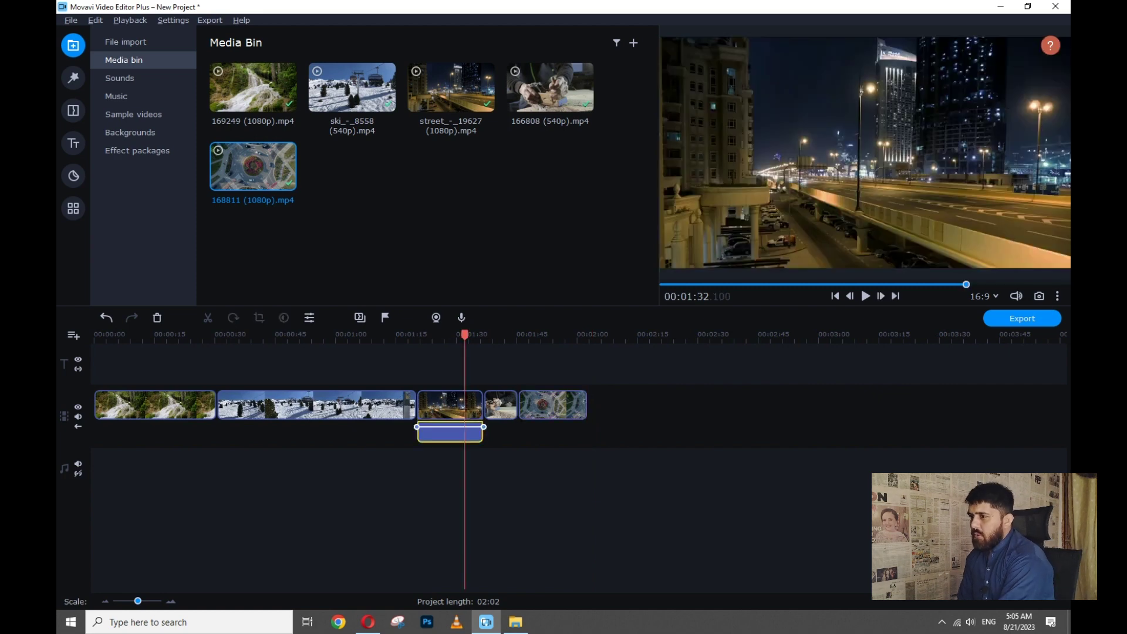
double_click(464, 434)
key("Delete")
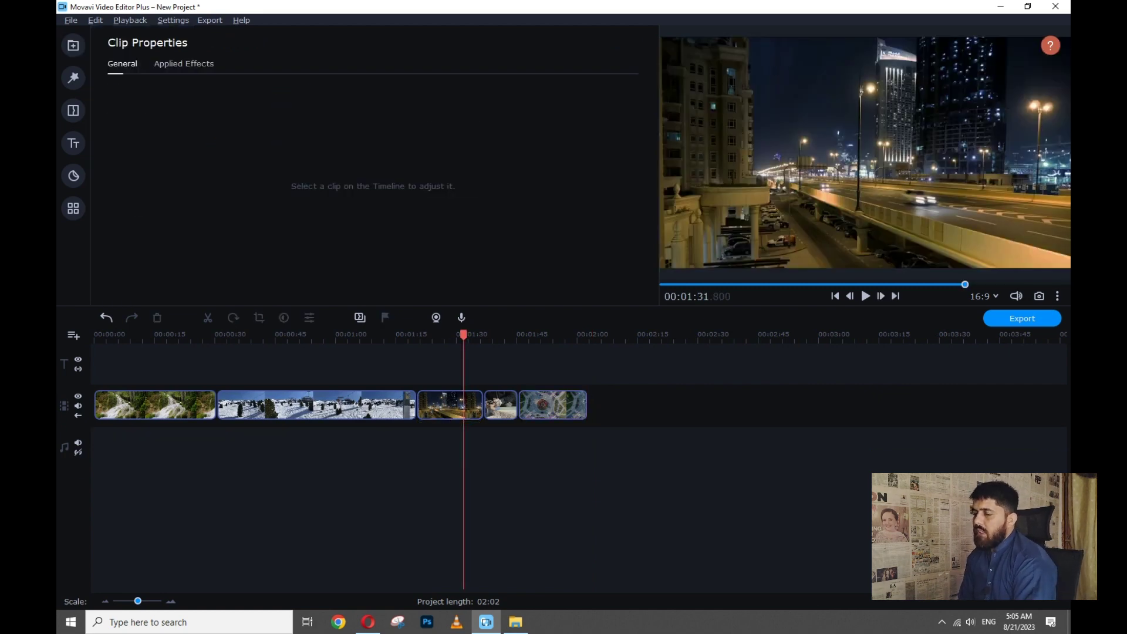
left_click_drag(95, 334, 195, 335)
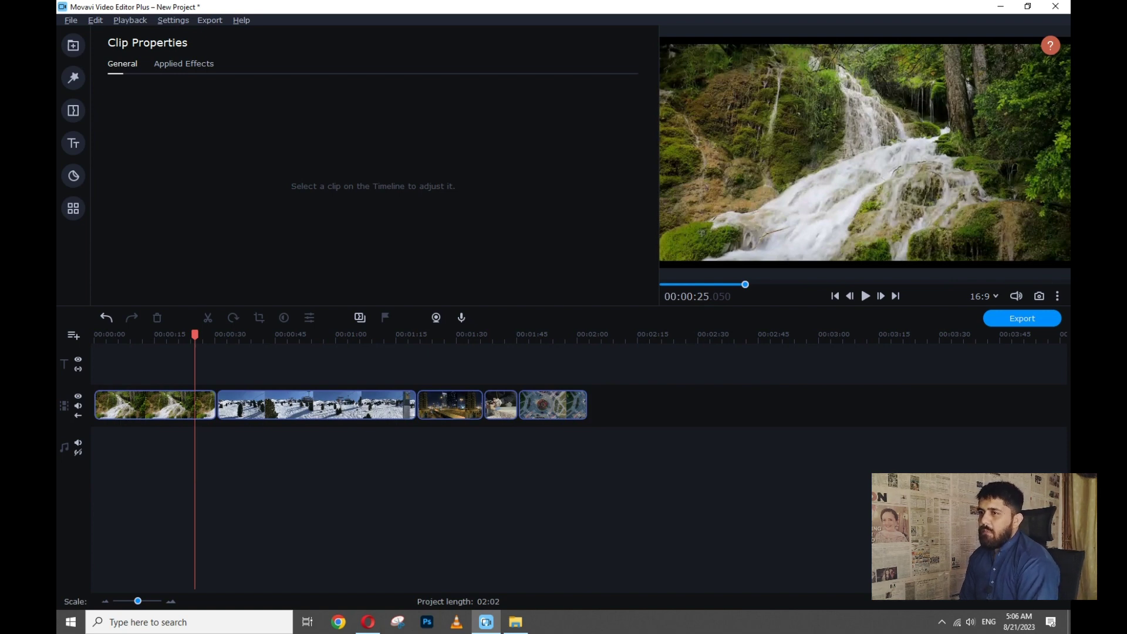
left_click_drag(138, 602, 147, 601)
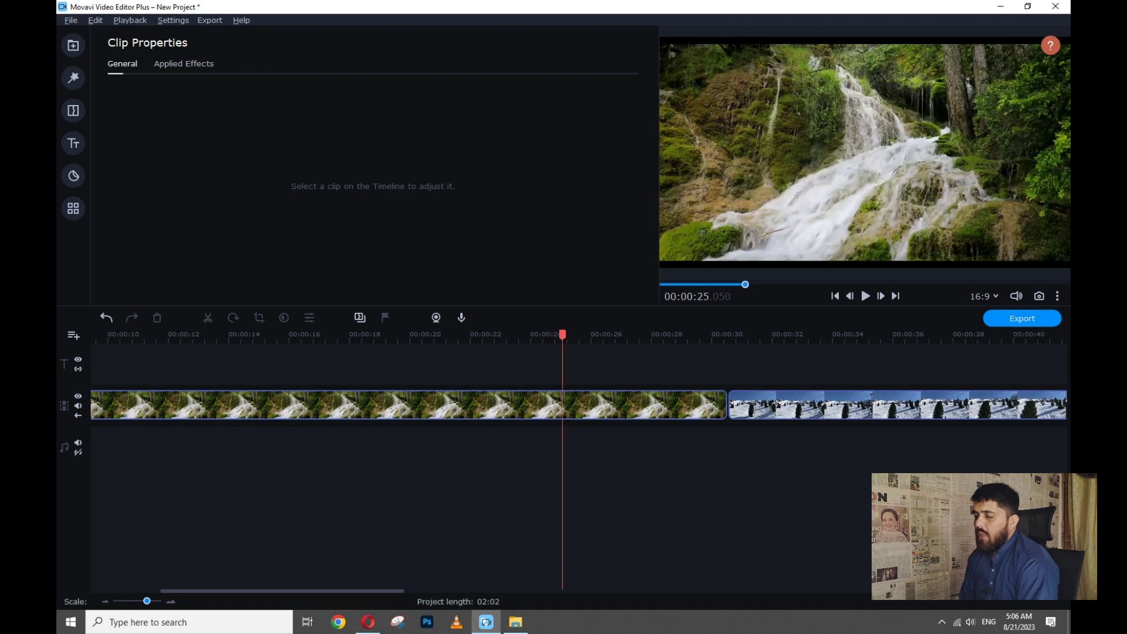
left_click_drag(247, 591, 133, 591)
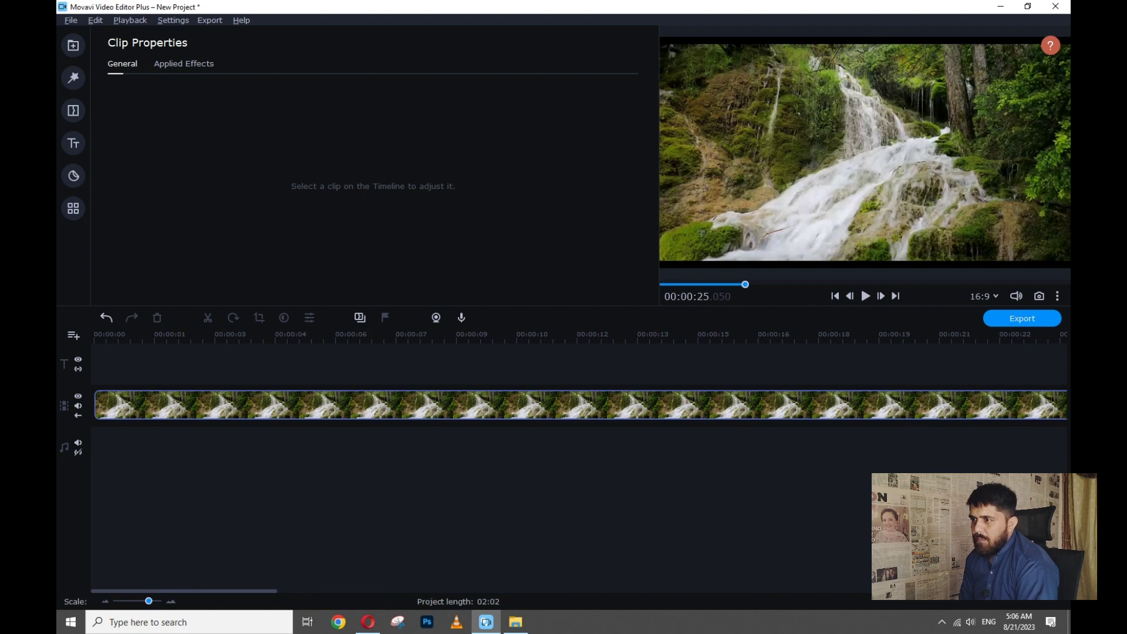
scroll(579, 458, "up", 1)
scroll(579, 458, "left", 5)
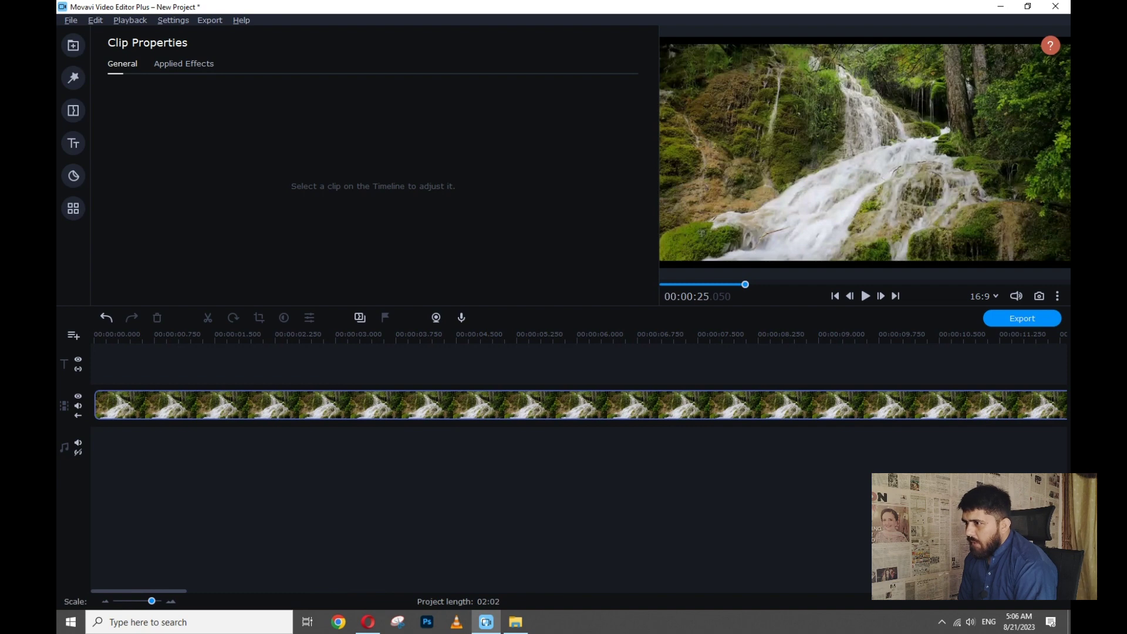
left_click_drag(509, 336, 510, 335)
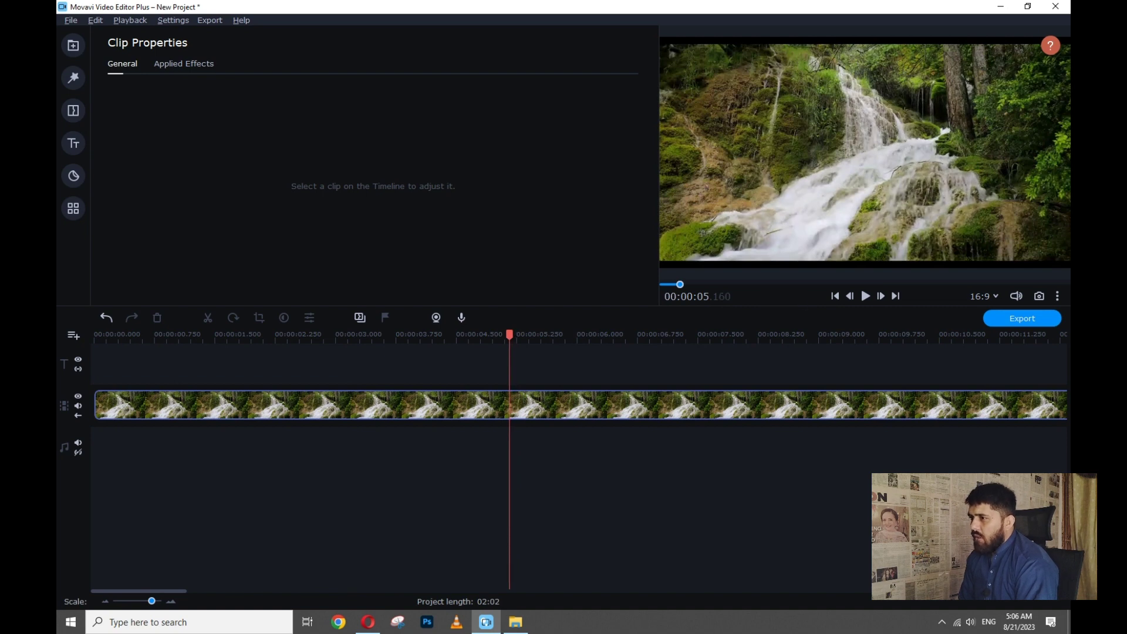
left_click_drag(509, 336, 497, 336)
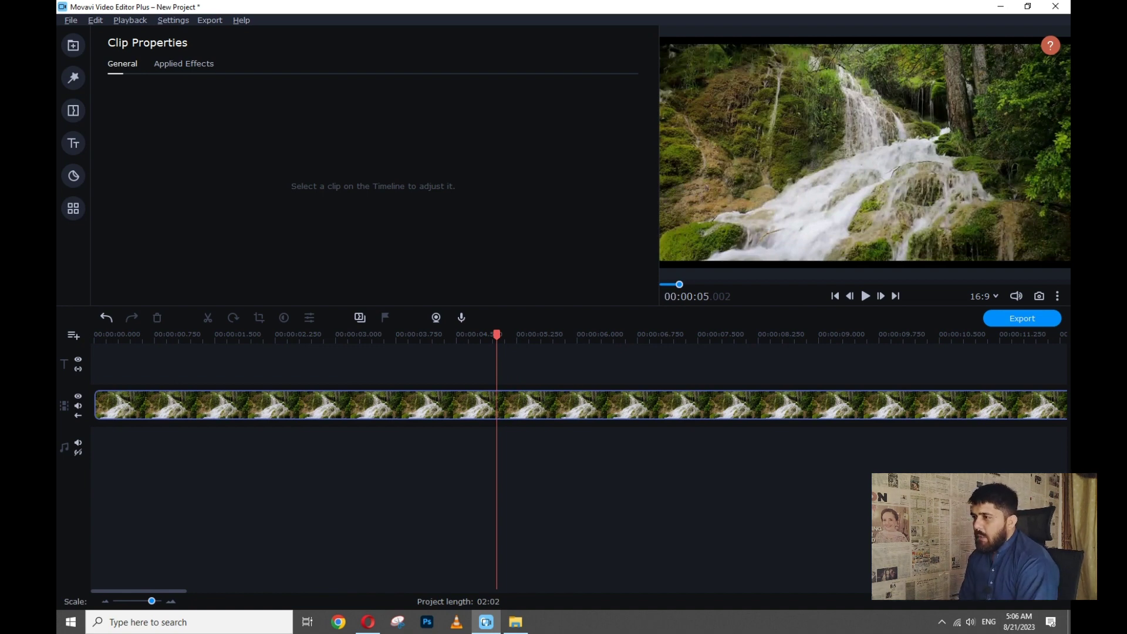
left_click(566, 406)
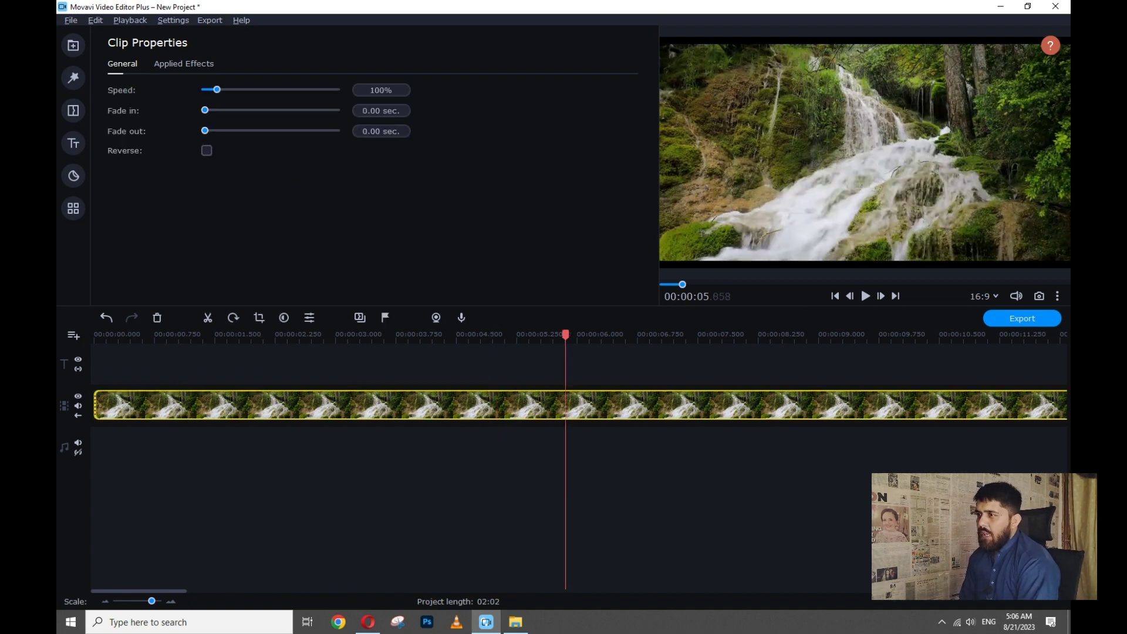
left_click_drag(566, 335, 501, 335)
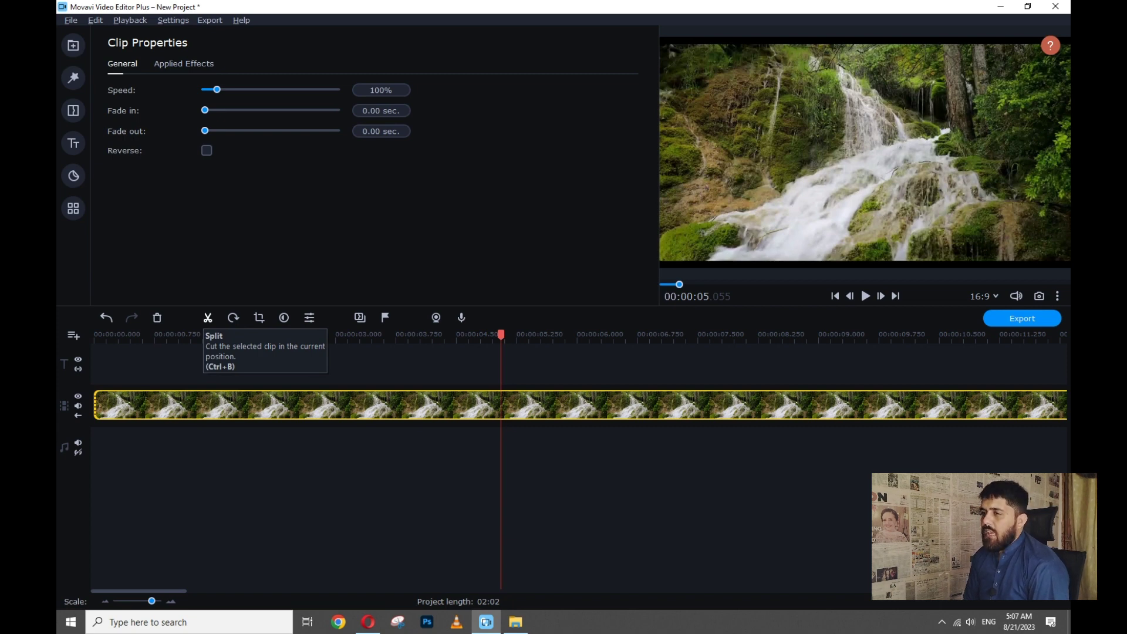
left_click(208, 318)
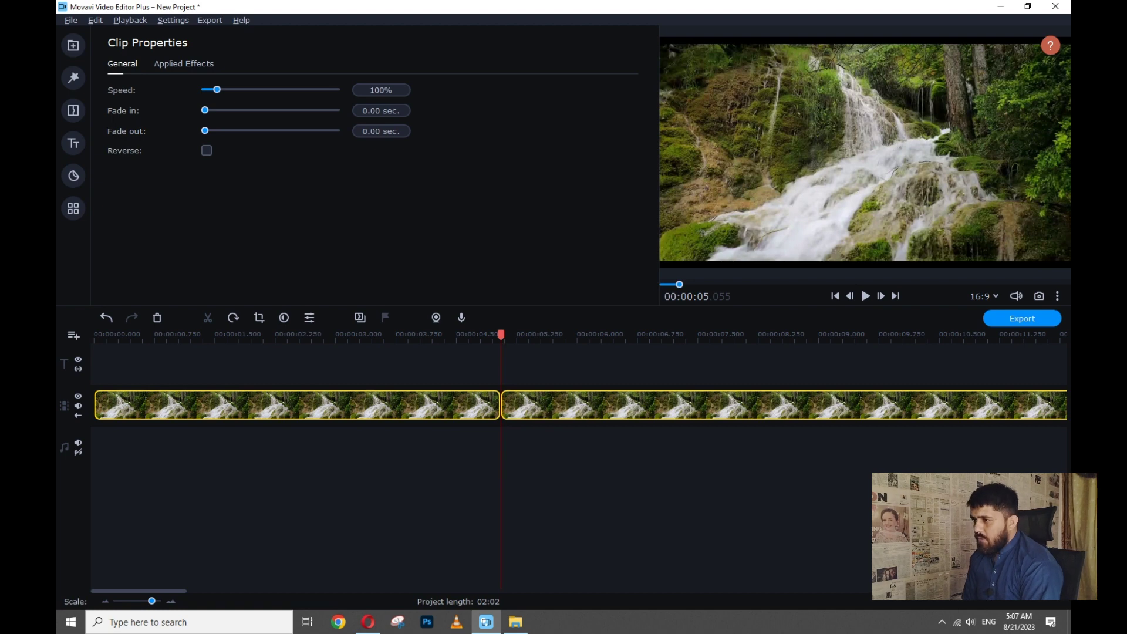
scroll(579, 405, "down", 2)
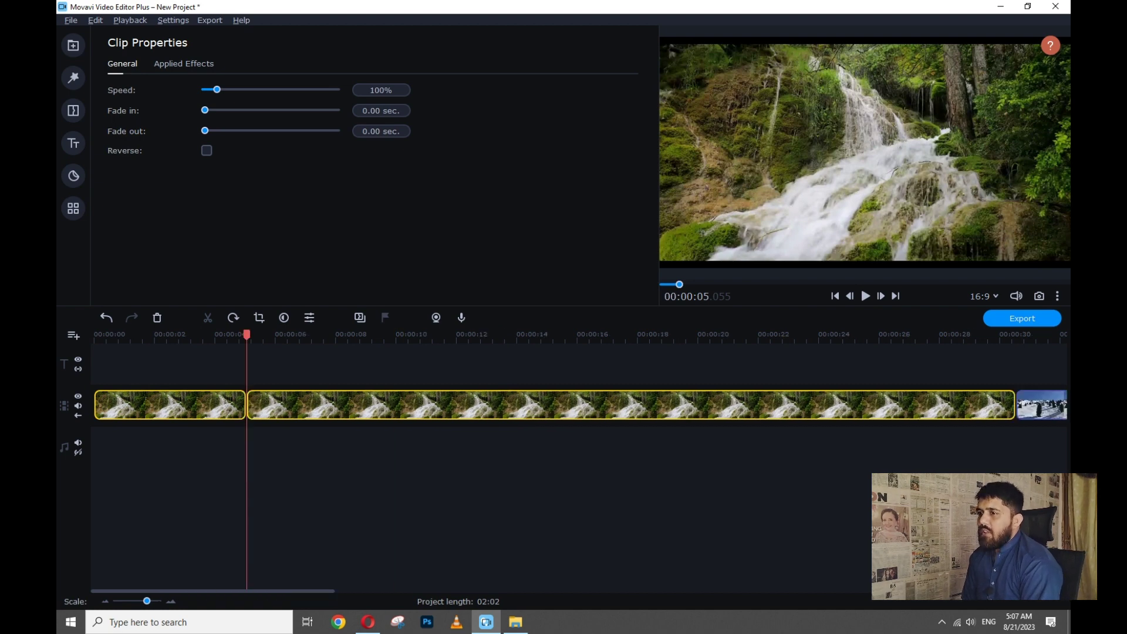
scroll(579, 406, "down", 1)
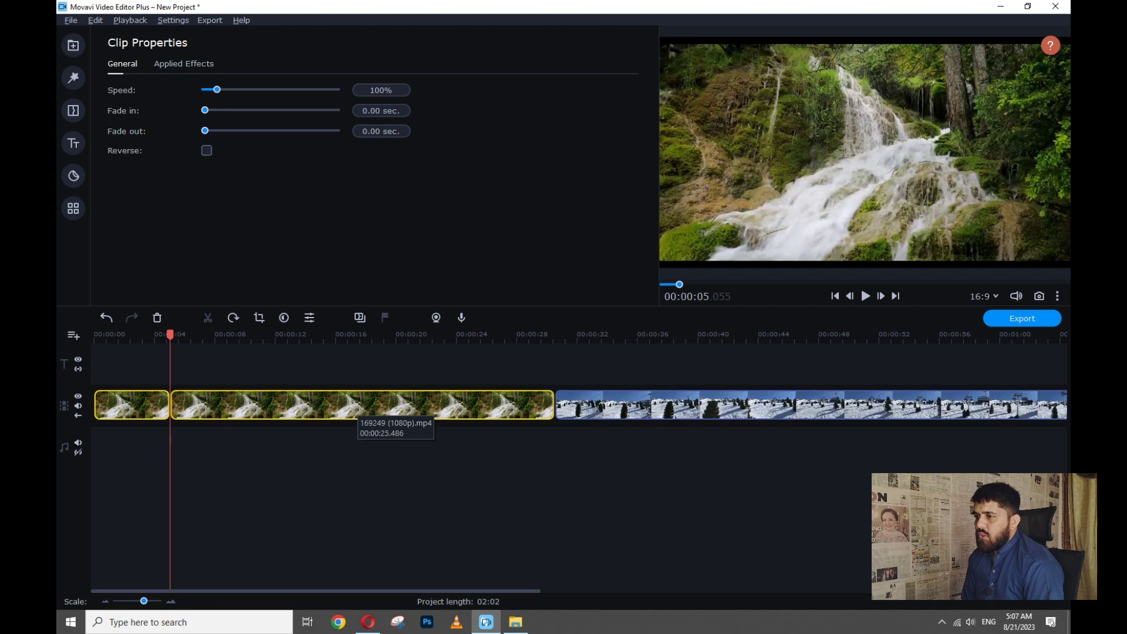
- Delete the part of the waterfall clip that follows the cut at about 5 seconds
left_click(356, 405)
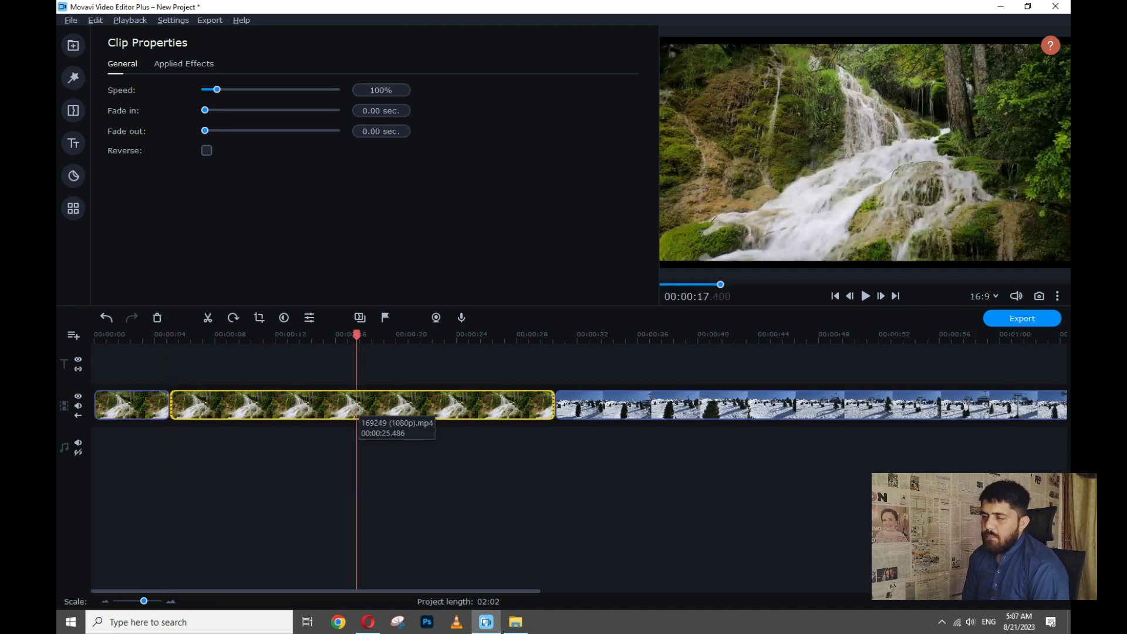
left_click(156, 318)
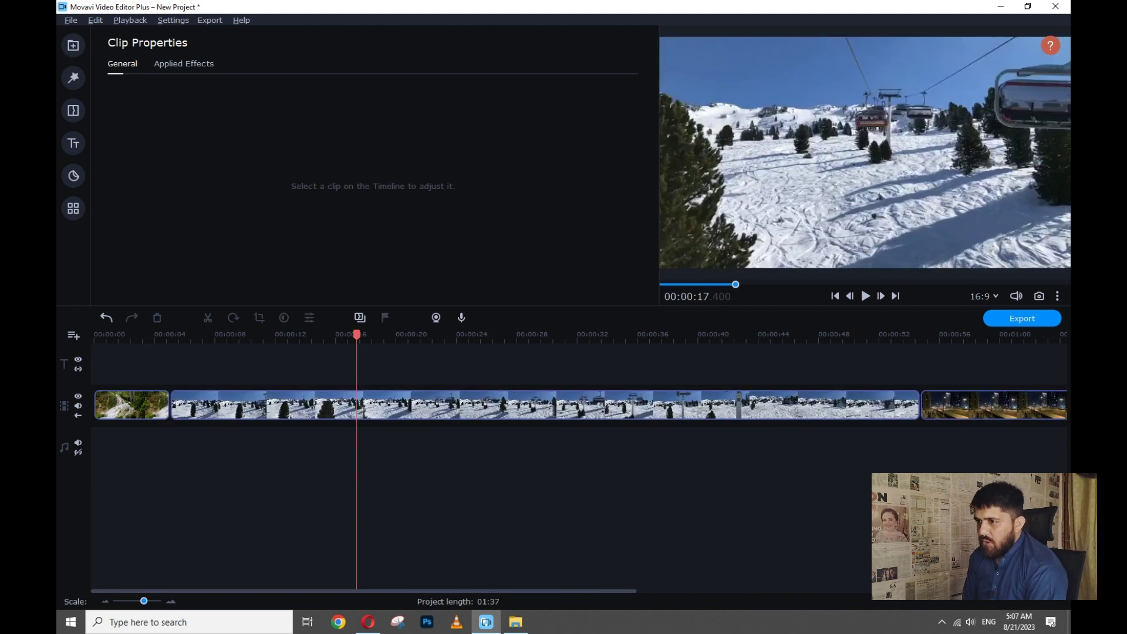
- Split the ski_-_8558 (540p).mp4 clip at 10 seconds on the timeline and delete the part after the cut
left_click_drag(356, 335, 246, 335)
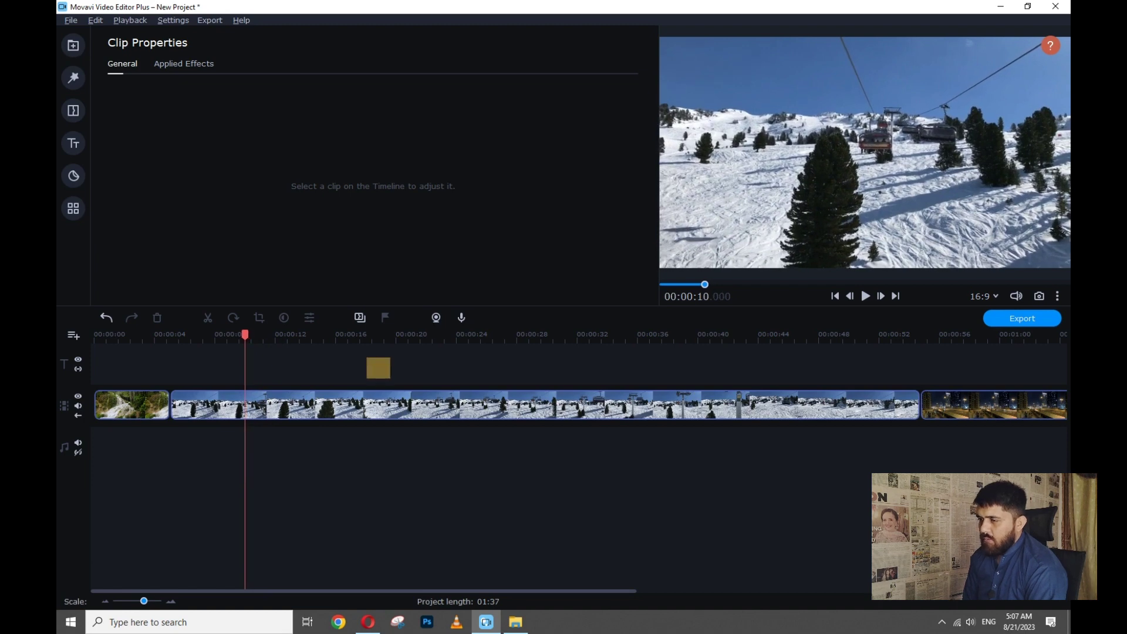
left_click(379, 406)
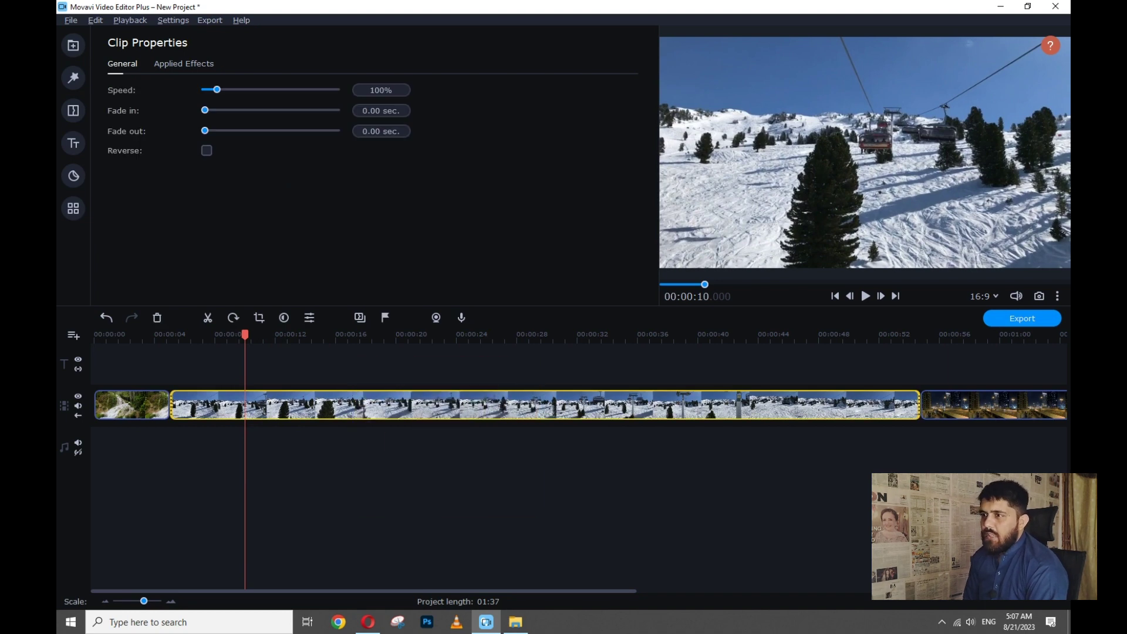
left_click(208, 317)
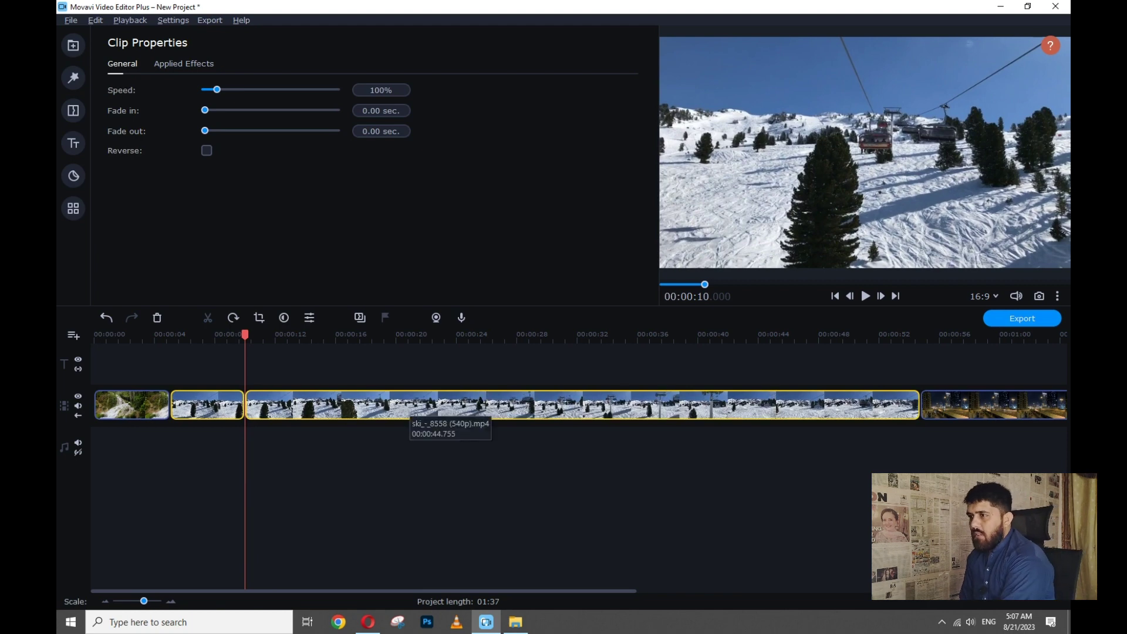
left_click(408, 405)
key("Delete")
- Cut the night street clip at about 15 seconds on the timeline and remove the part after the cut
left_click(277, 405)
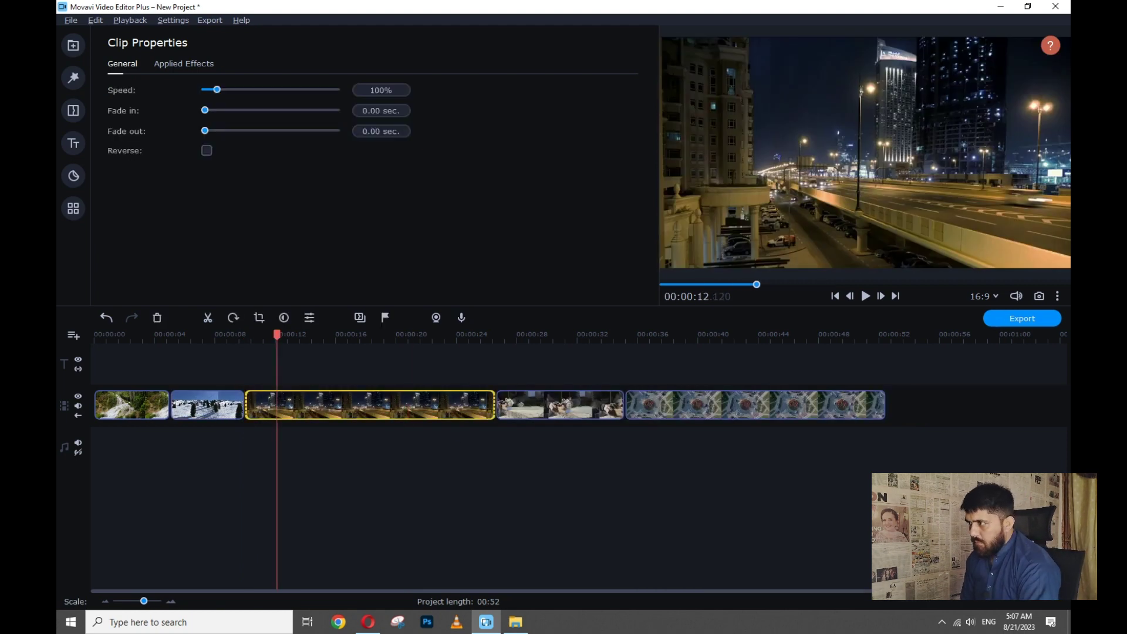
left_click_drag(277, 335, 320, 334)
left_click_drag(565, 334, 546, 334)
key("ctrl+b")
- Split the woodworking clip at about 20 seconds on the timeline and delete the part after the cut
left_click_drag(545, 335, 748, 335)
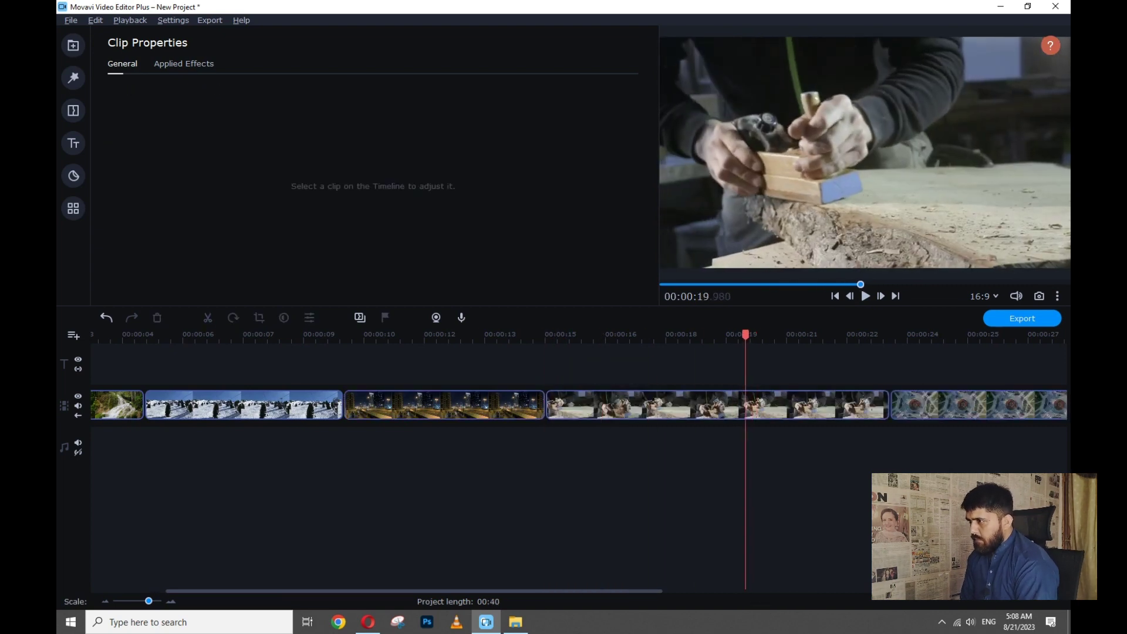
key("ctrl+b")
left_click(779, 405)
key("Delete")
scroll(779, 405, "down", 5)
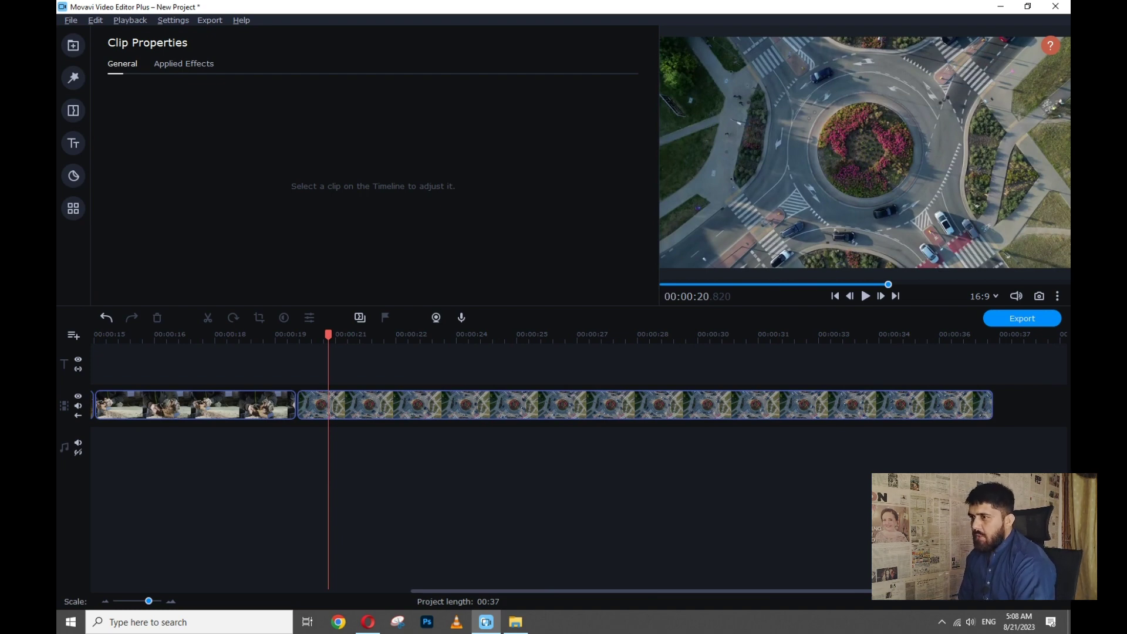
left_click_drag(328, 334, 499, 335)
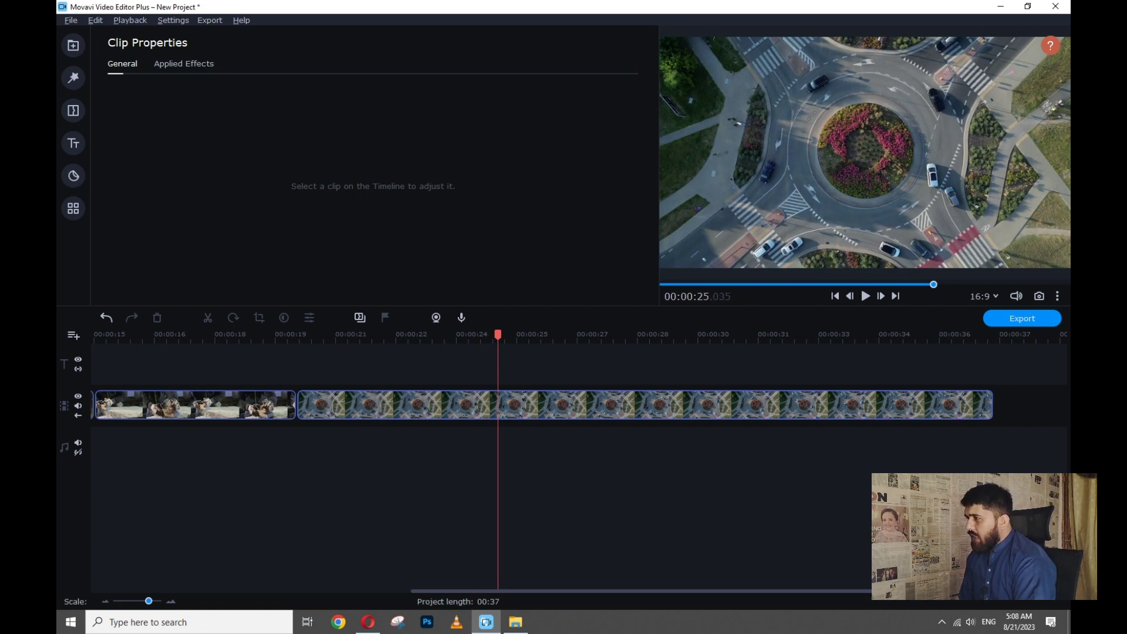
left_click(552, 405)
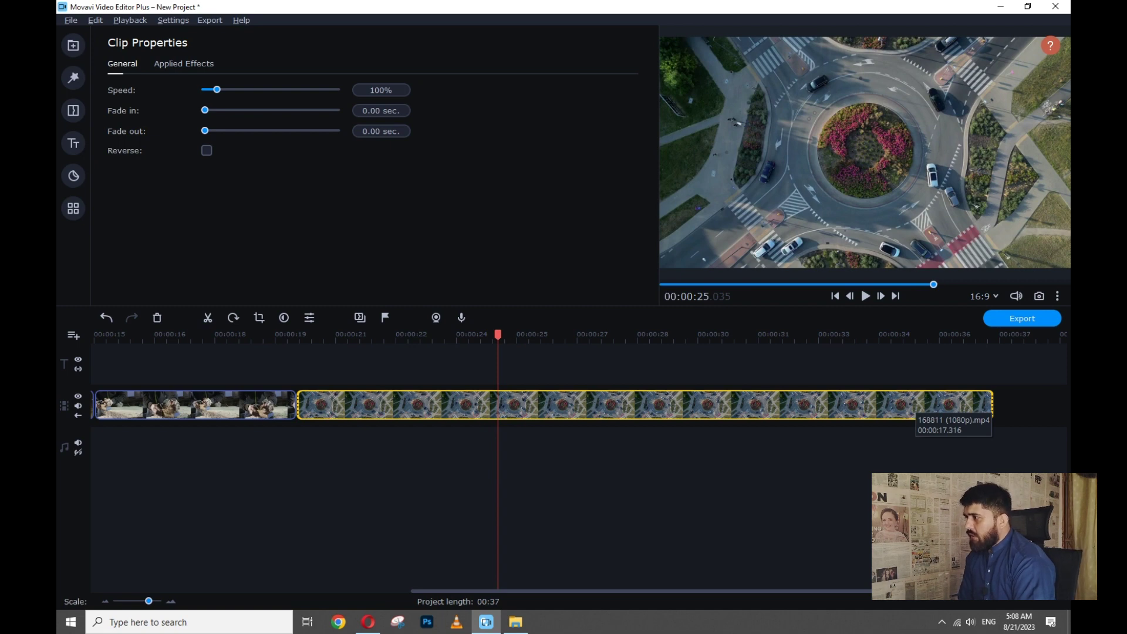
left_click_drag(992, 405, 498, 405)
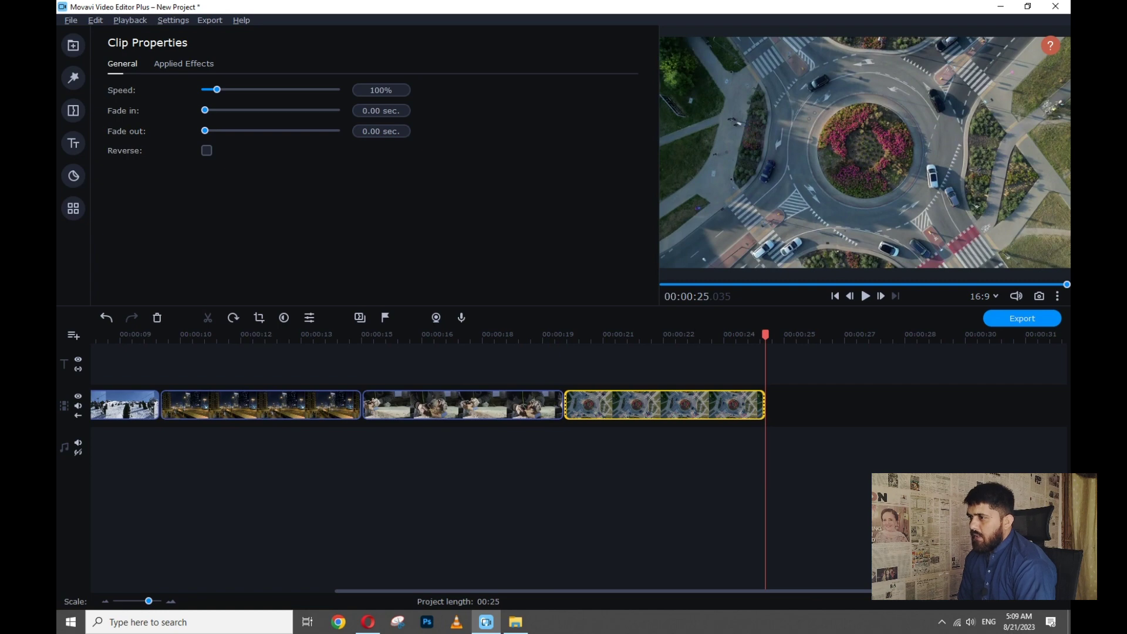
- Review the whole trimmed sequence on the timeline with all five clips selected
scroll(482, 461, "down", 1)
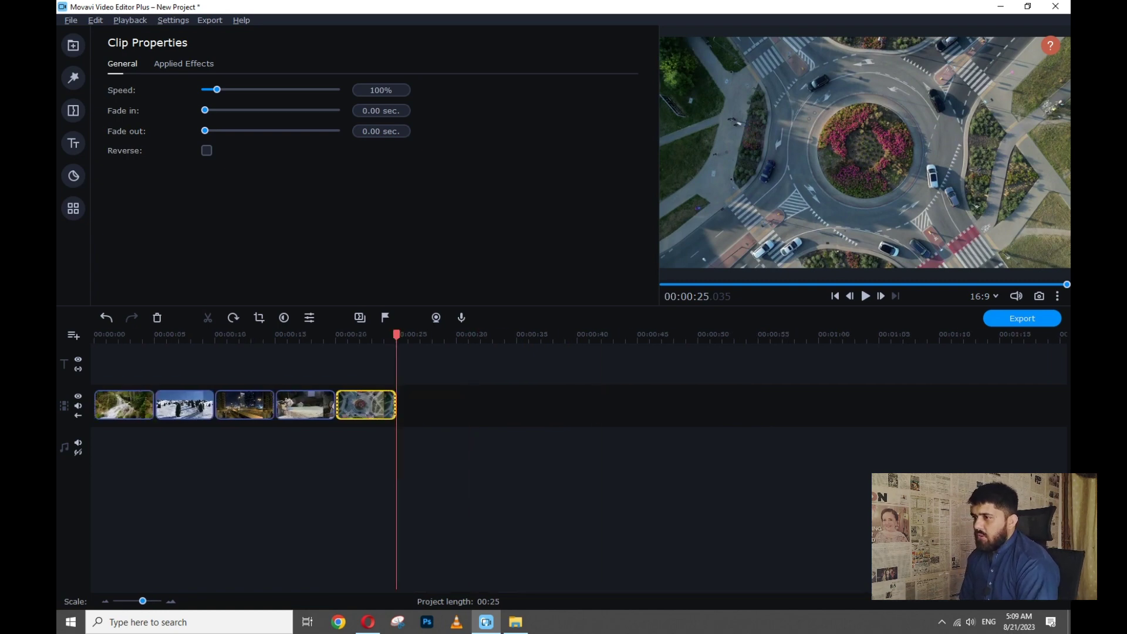
left_click_drag(106, 364, 402, 472)
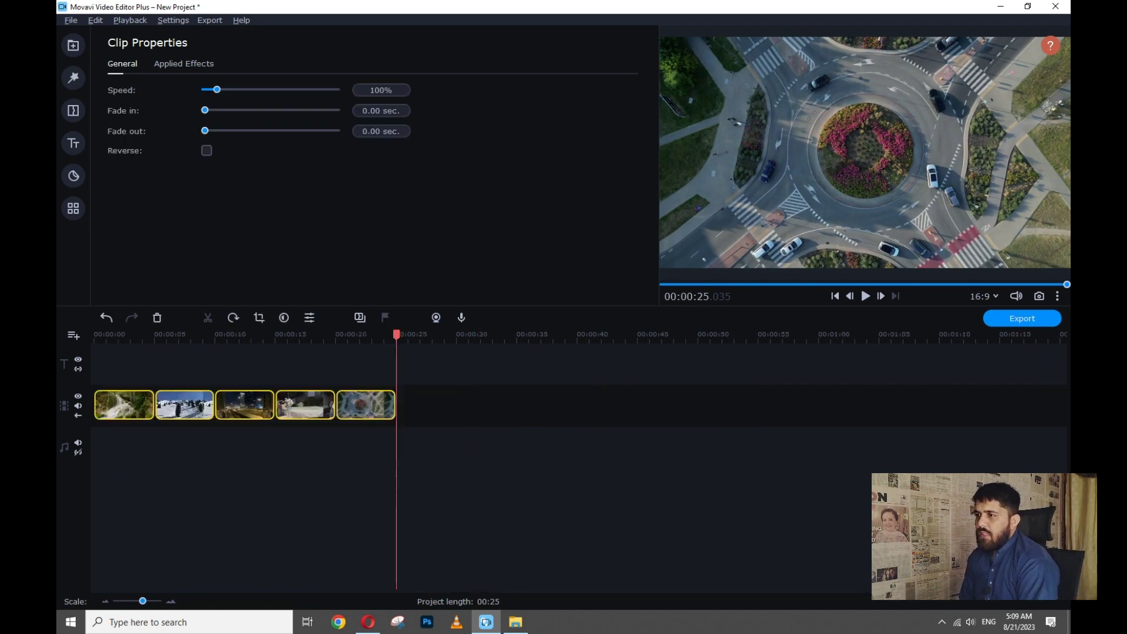
key("Home")
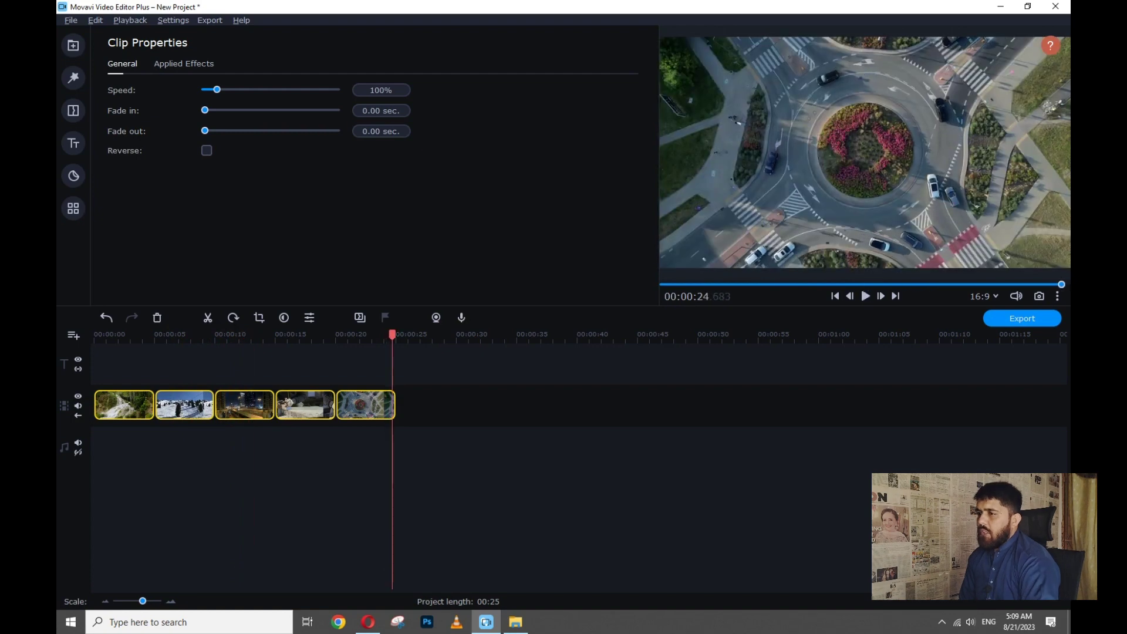
- Trim the end of the waterfall clip so that it lasts about 3 seconds
scroll(239, 464, "up", 2)
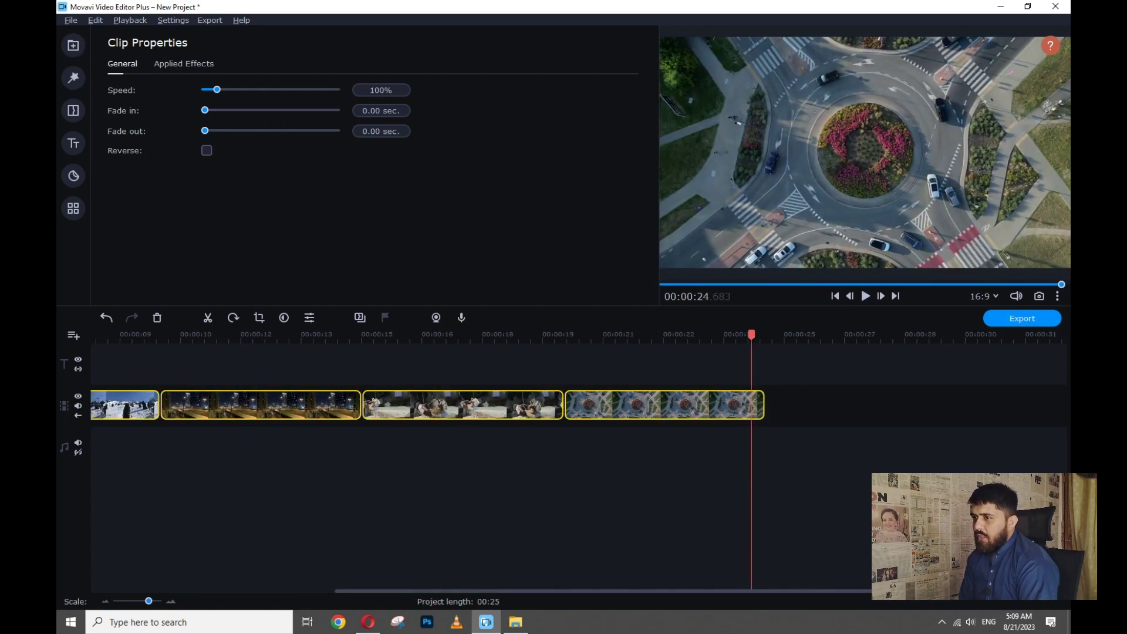
key("Home")
left_click(314, 405)
left_click(267, 405)
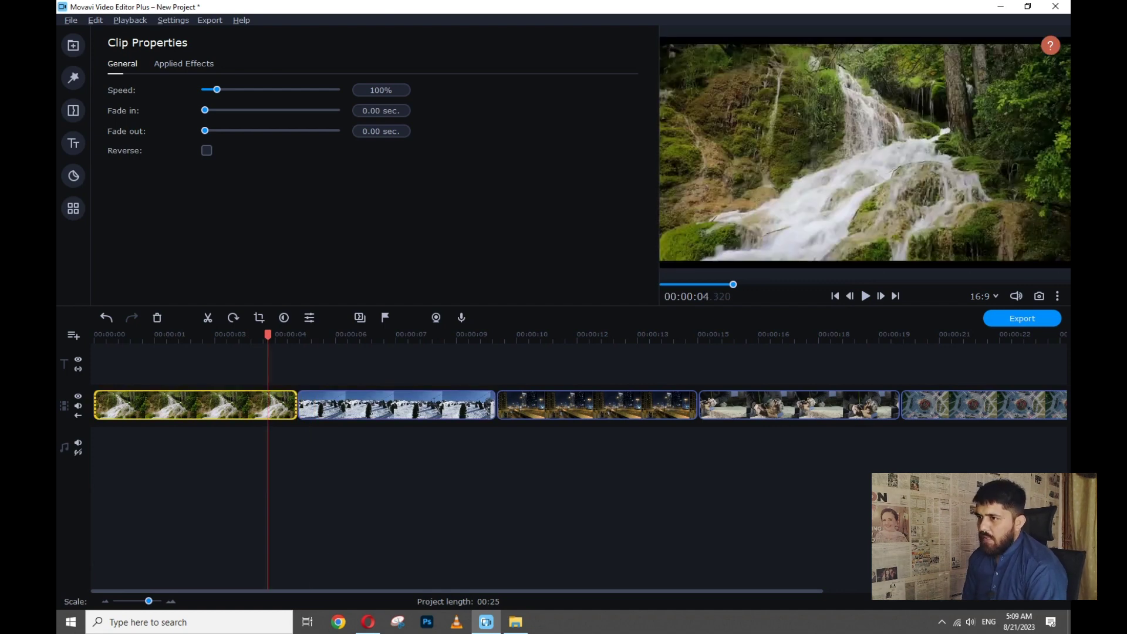
left_click_drag(296, 405, 215, 405)
- Trim the ends of the ski, street, woodworking and roundabout clips so that each lasts about 3 seconds
left_click(354, 405)
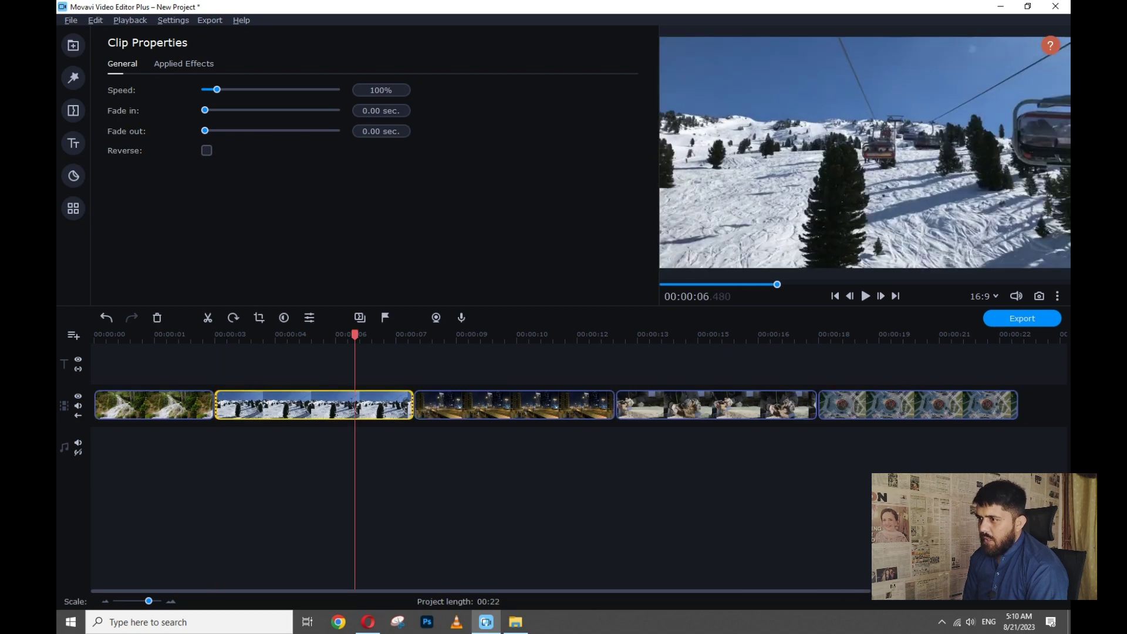
left_click_drag(412, 405, 335, 406)
left_click(424, 405)
left_click_drag(536, 405, 456, 405)
left_click(591, 405)
left_click_drag(658, 405, 575, 405)
left_click(669, 405)
left_click_drag(774, 405, 700, 405)
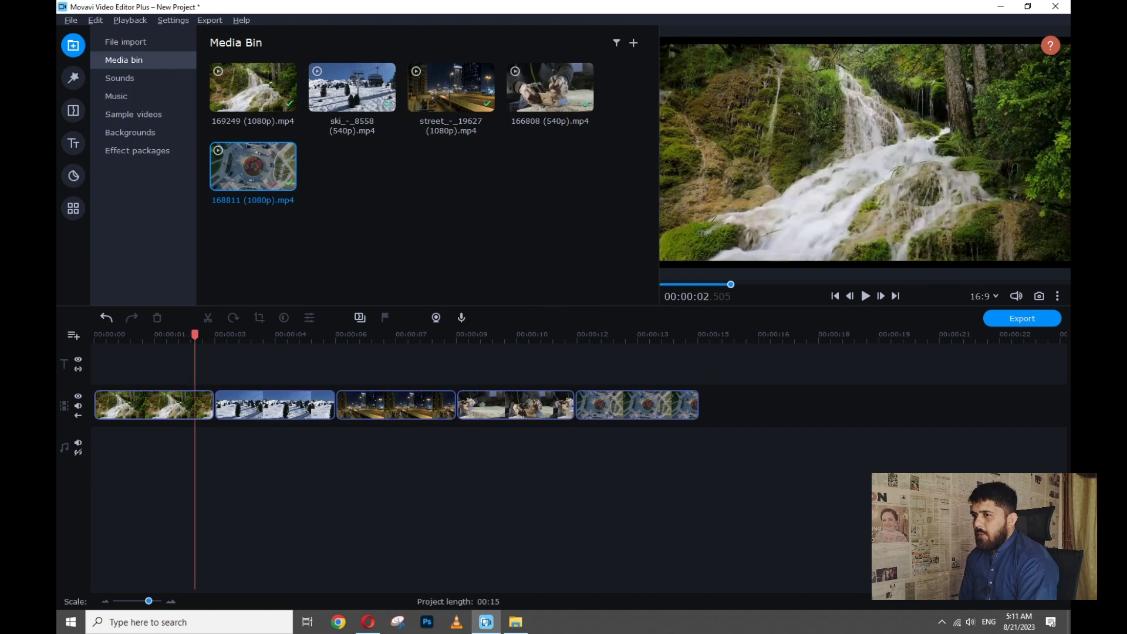
- Preview the cut between the waterfall clip and the ski clip
key("space")
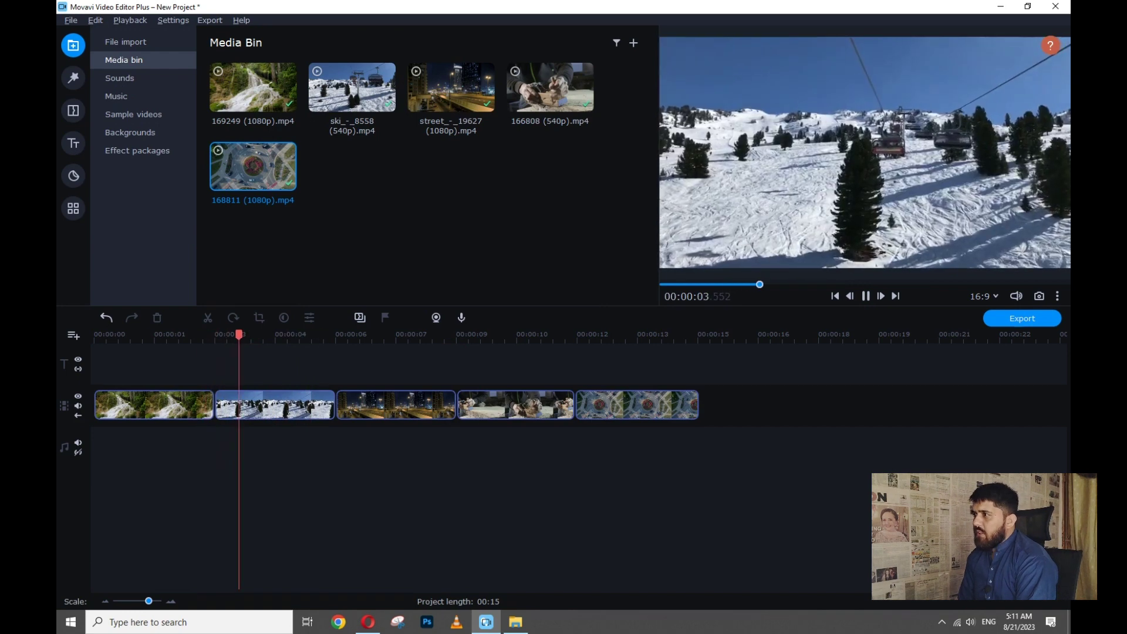
key("space")
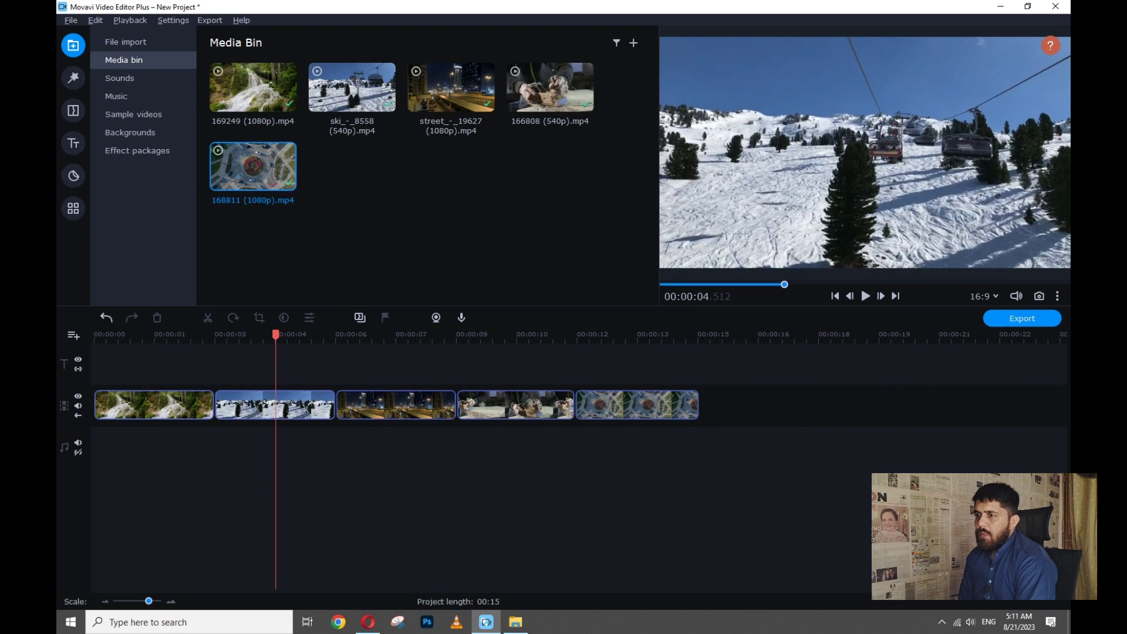
- Set both the fade in and the fade out of the waterfall clip to 1.00 sec, previewing the fade in
left_click(196, 405)
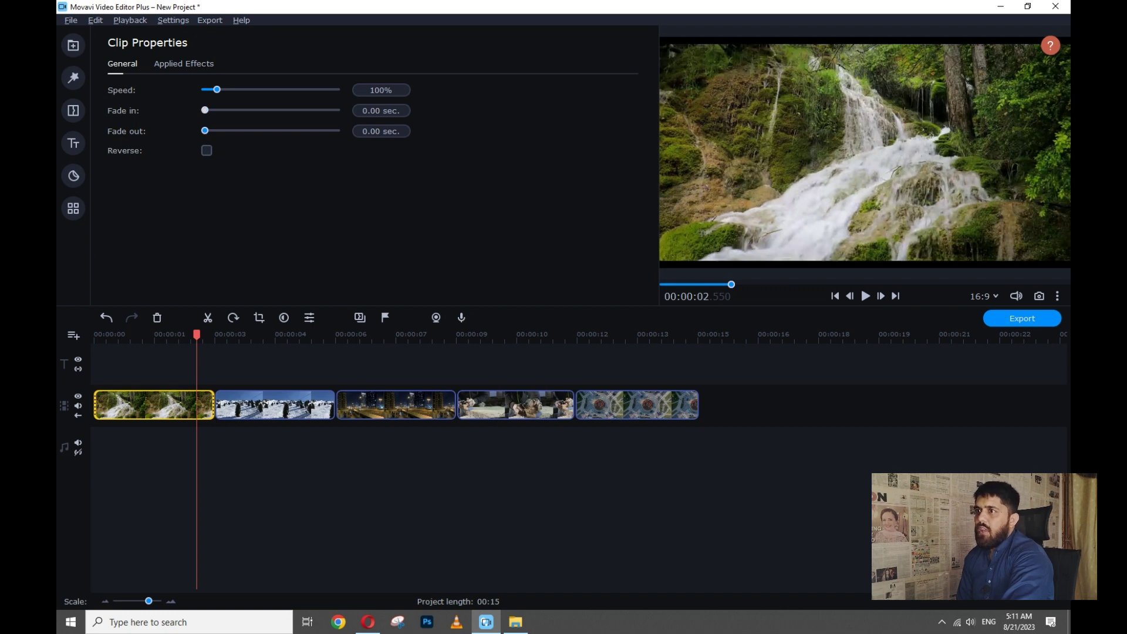
key("Home")
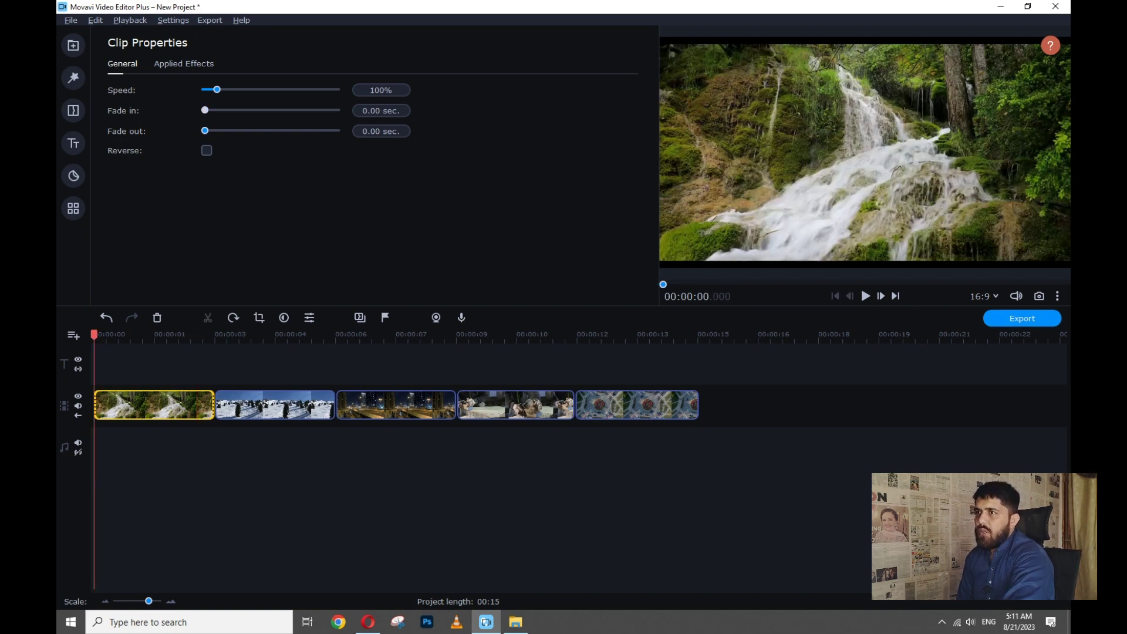
left_click_drag(205, 111, 225, 110)
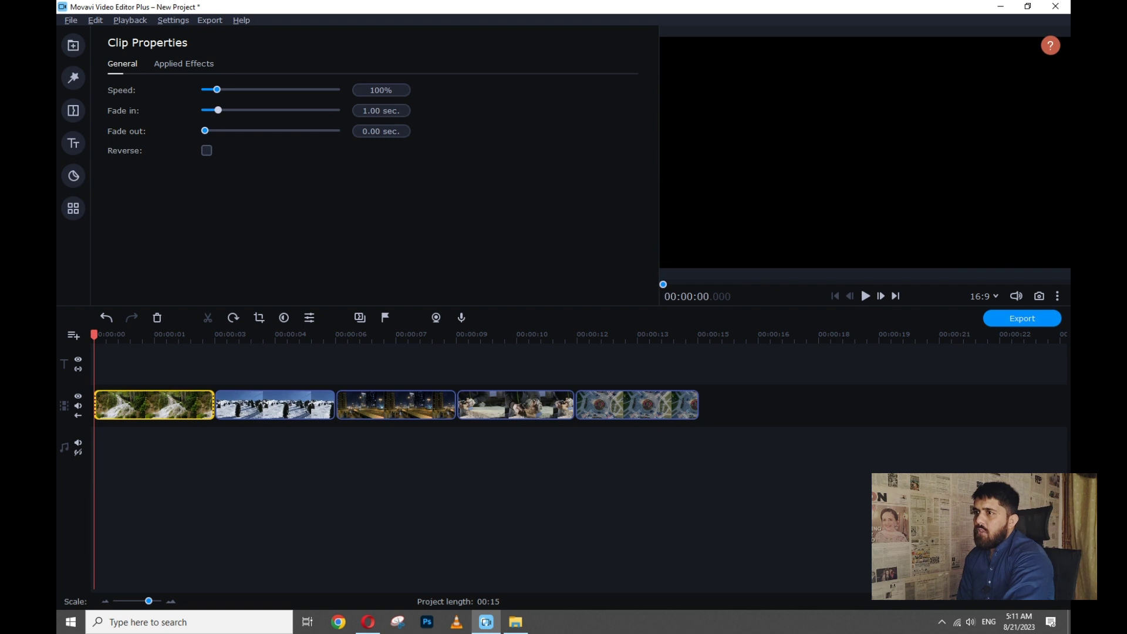
key("space")
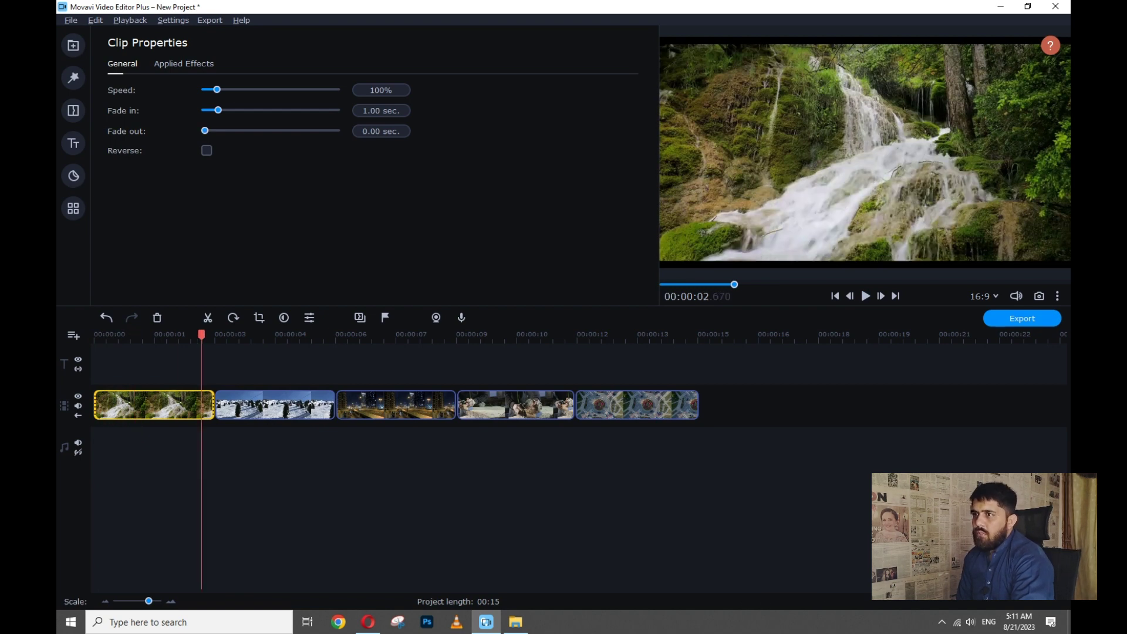
left_click(218, 130)
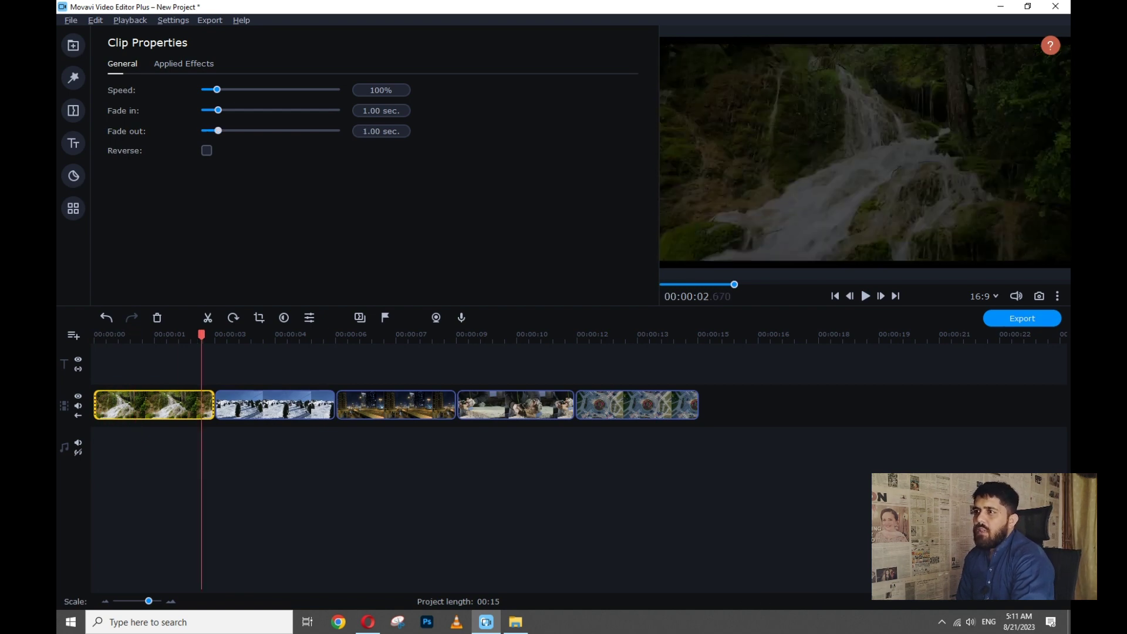
- Set the fade in and fade out to 1.00 sec for each of the ski, street, woodworking and roundabout clips
left_click(262, 405)
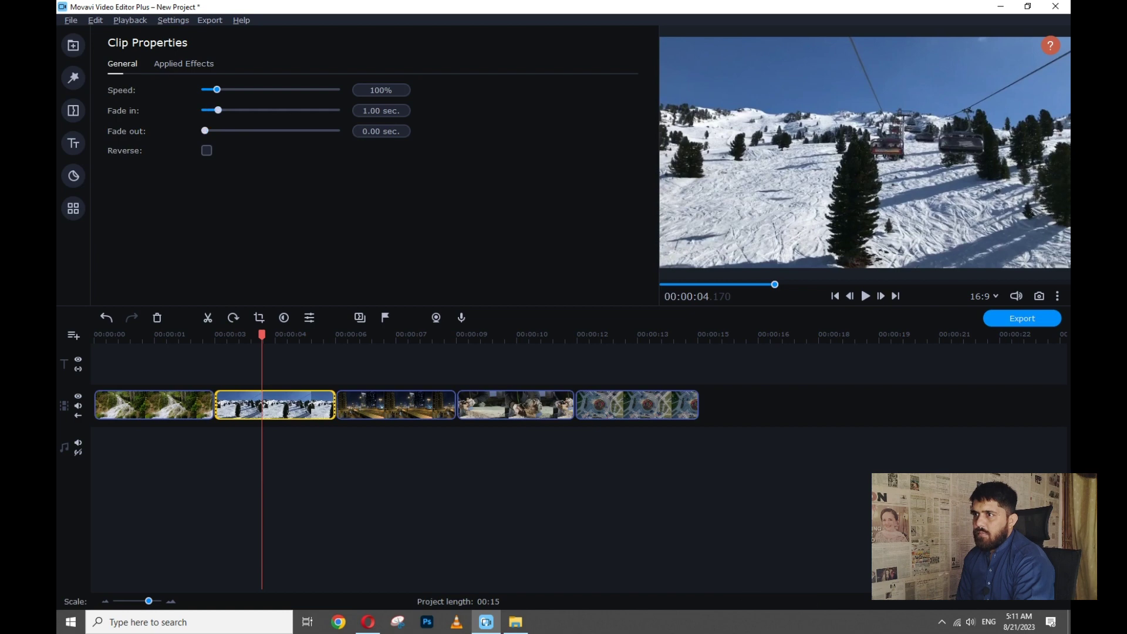
left_click(218, 131)
left_click(376, 405)
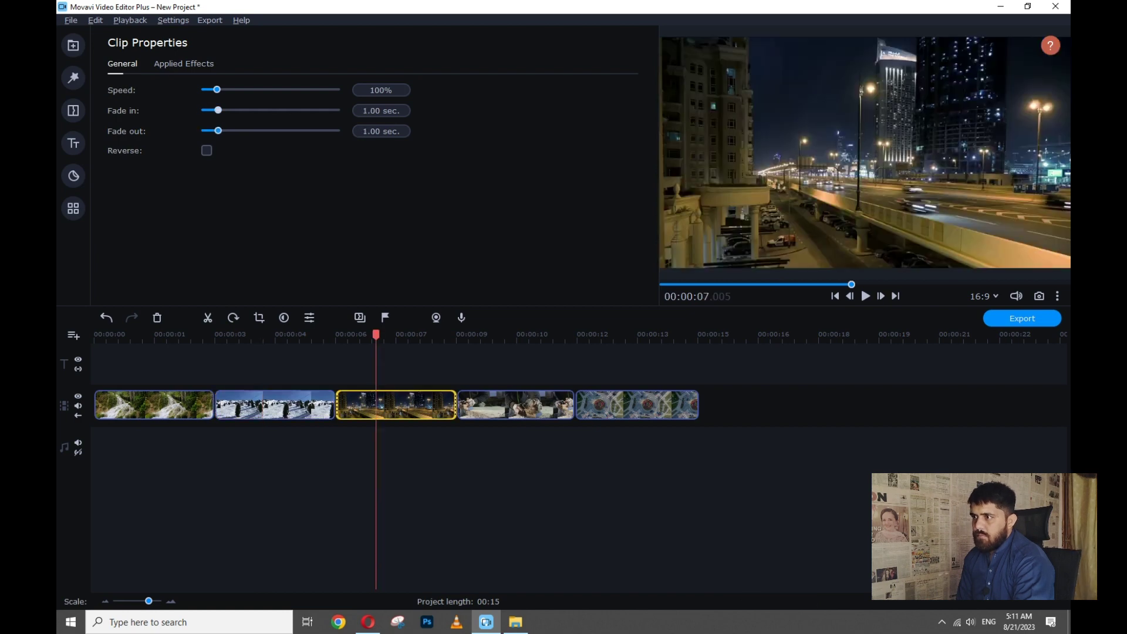
left_click(479, 405)
left_click(218, 110)
left_click(620, 405)
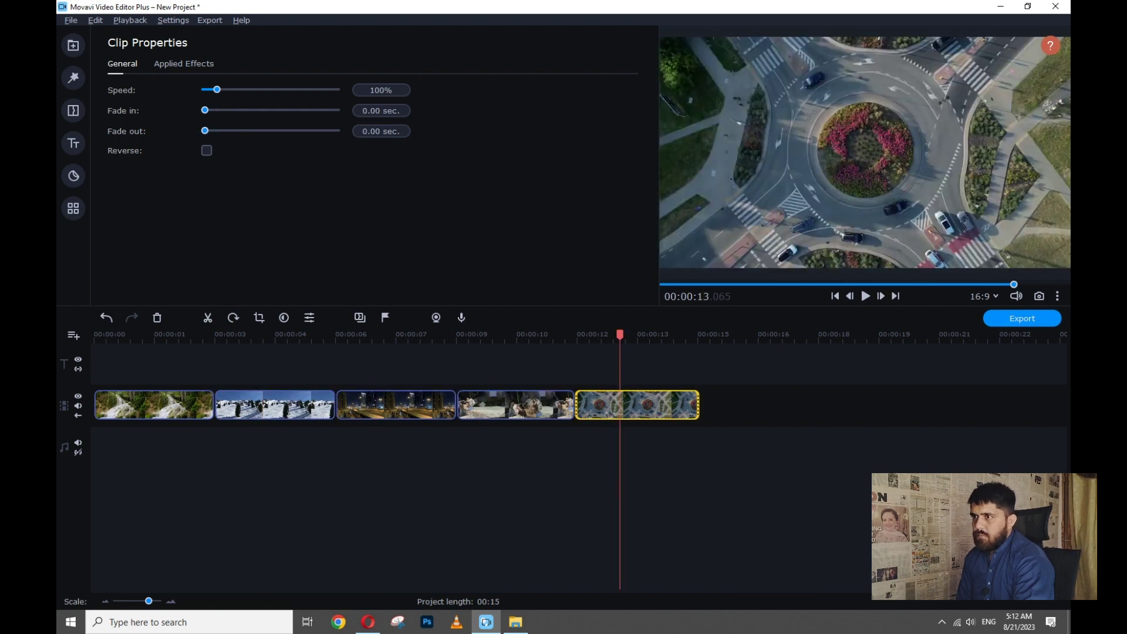
- Play the project from the beginning to review the fades between the clips
left_click_drag(97, 335, 79, 335)
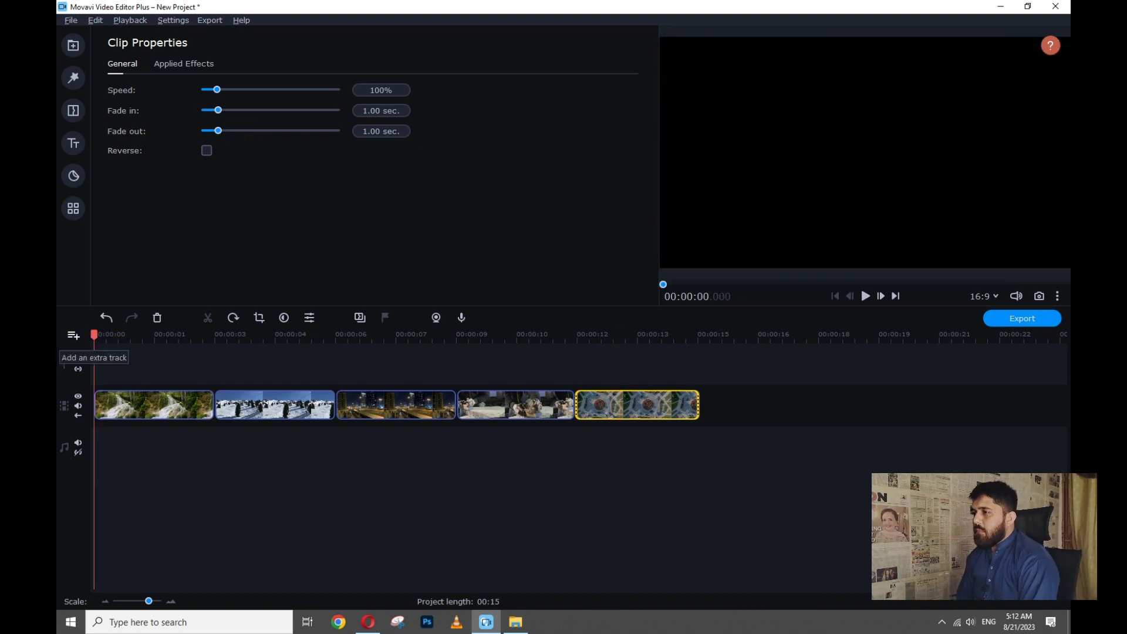
key("space")
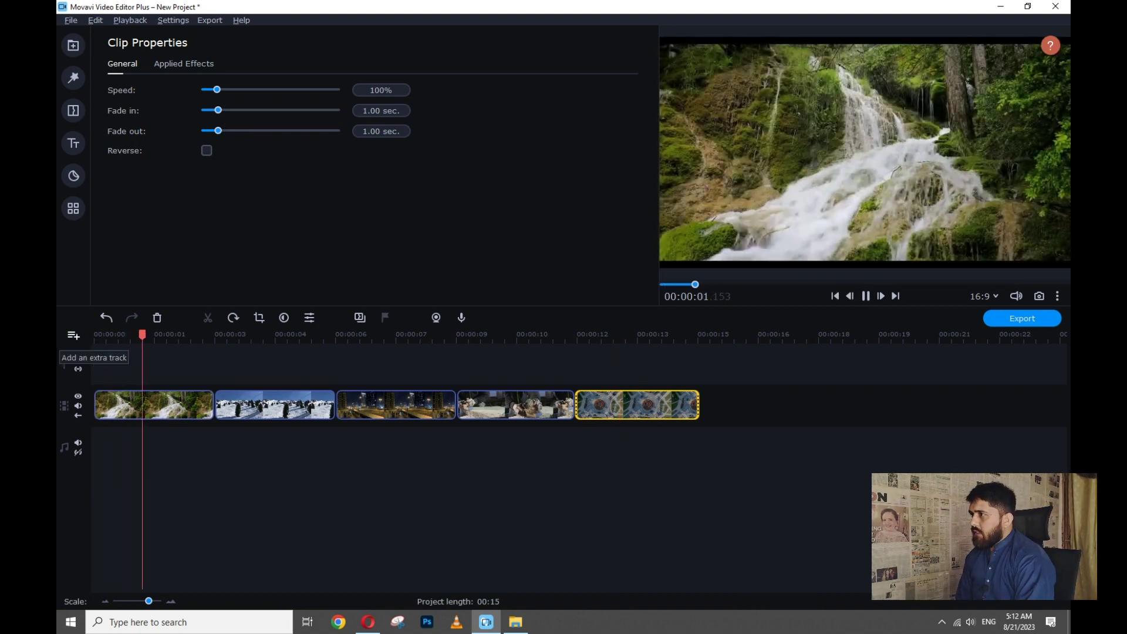